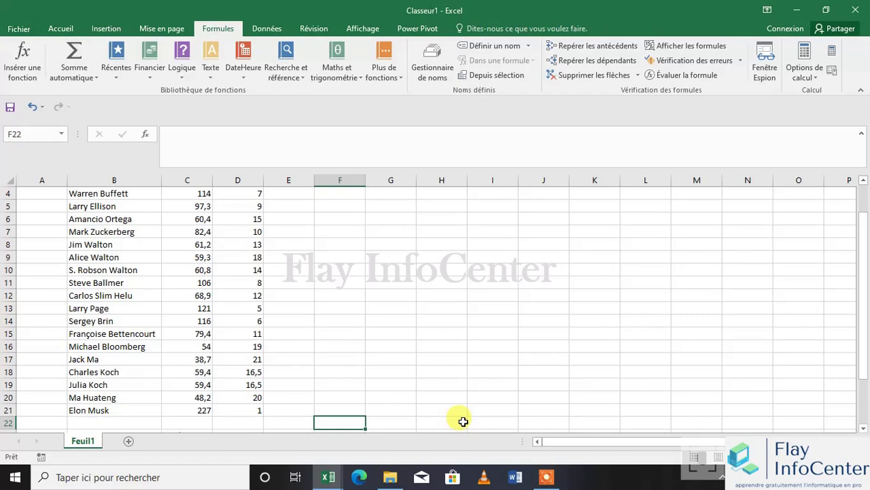
# Step: Clear the MEDIANE formula from cell C23
pyautogui.press('Left')
pyautogui.press('Left')
pyautogui.press('Left')
pyautogui.press('Left')
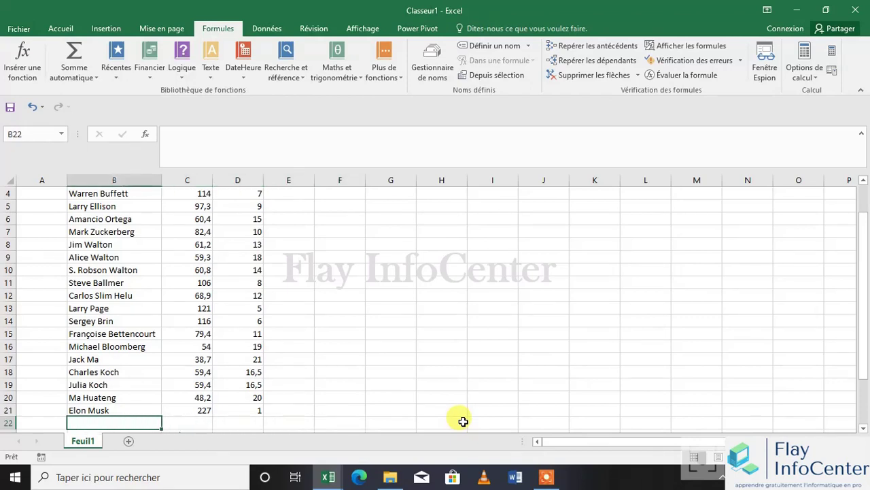
pyautogui.press('Down')
pyautogui.press('Right')
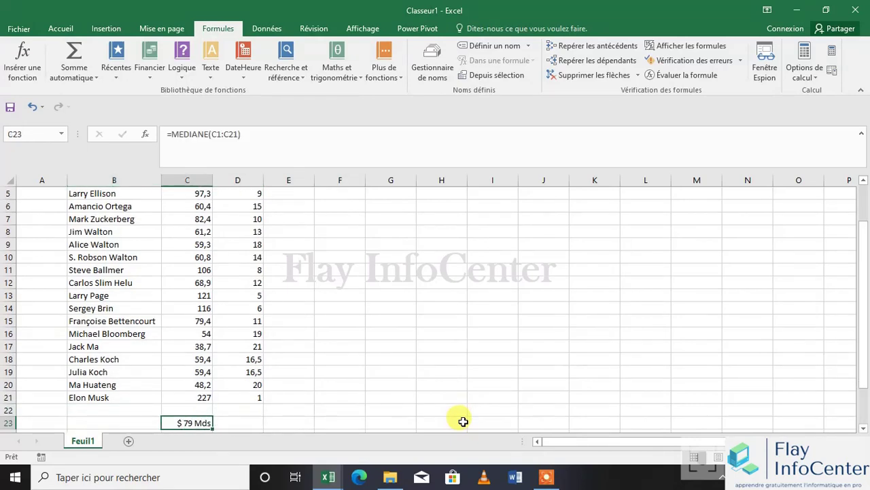
pyautogui.press('BackSpace')
pyautogui.press('Up')
pyautogui.press('Right')
pyautogui.press('Down')
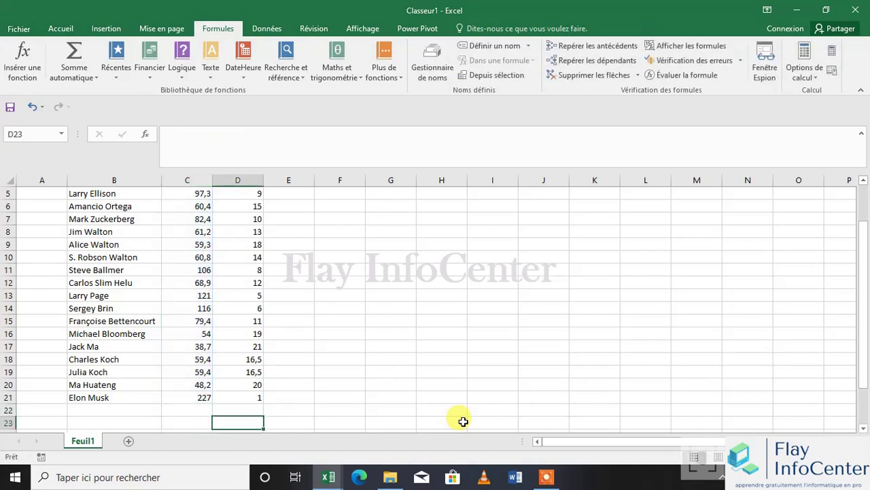
pyautogui.press('Left')
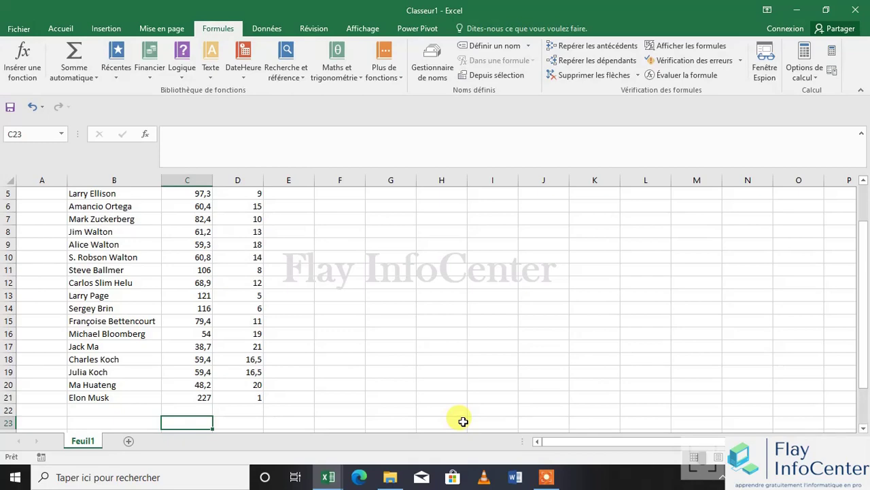
# Step: Search the function library for "nb" from cell C26 and browse the suggested functions
pyautogui.press('Down')
pyautogui.press('Down')
pyautogui.press('Down')
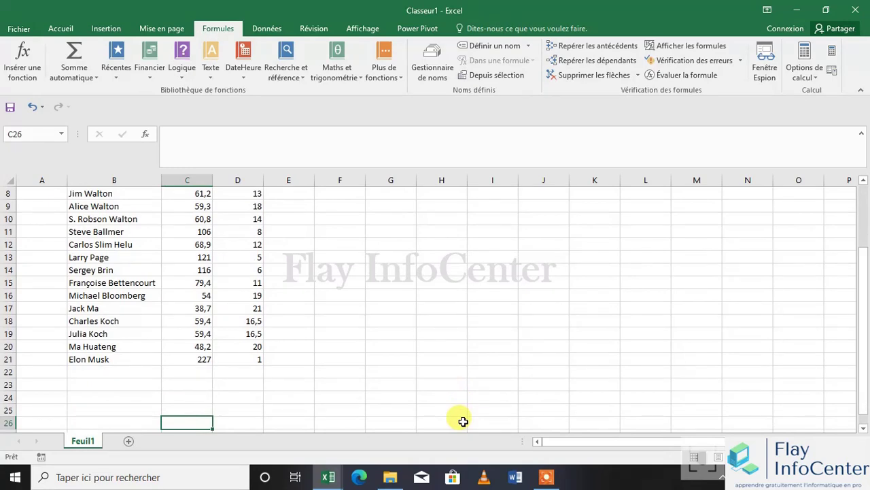
pyautogui.click(25, 71)
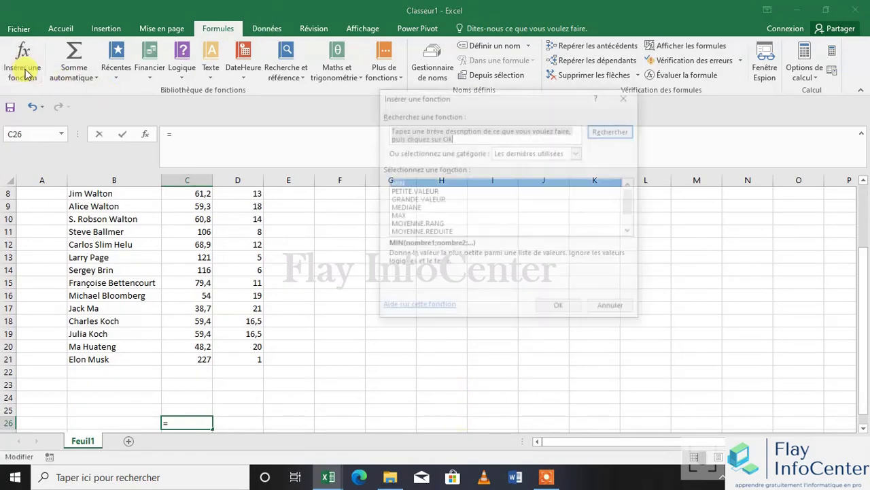
pyautogui.write('nb')
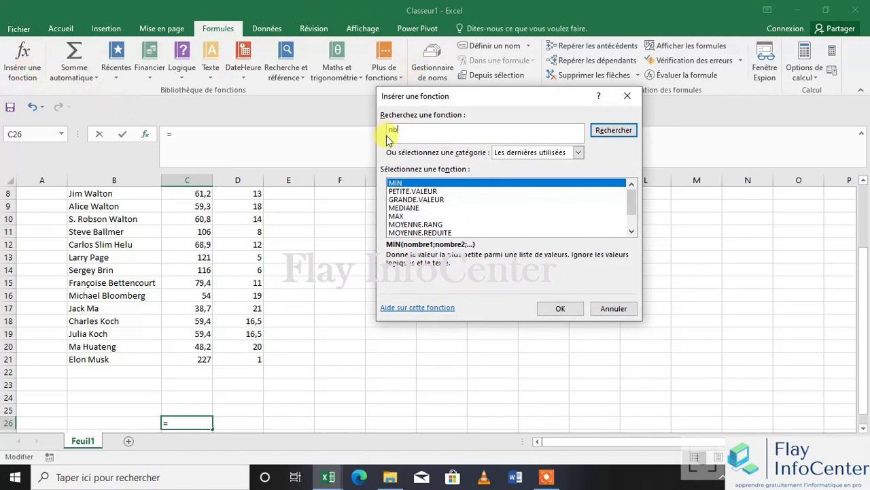
pyautogui.click(614, 131)
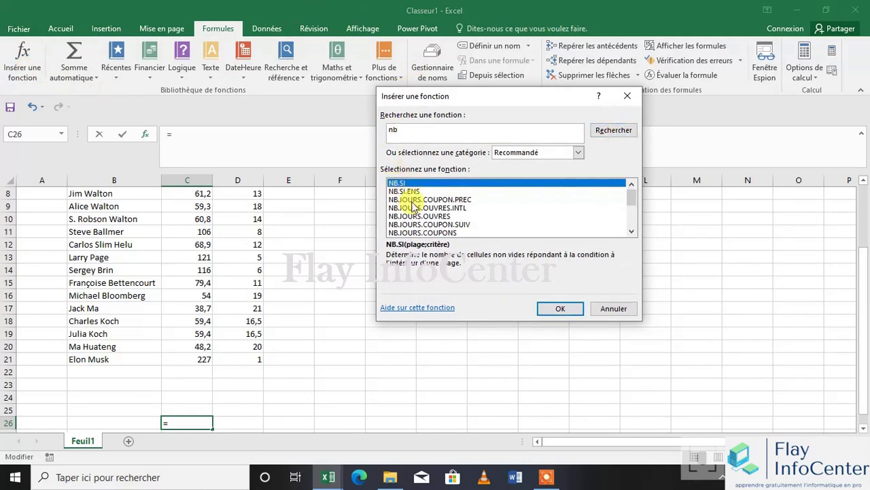
pyautogui.click(632, 232)
pyautogui.click(632, 232)
pyautogui.click(631, 232)
pyautogui.click(632, 232)
pyautogui.click(632, 231)
pyautogui.click(631, 232)
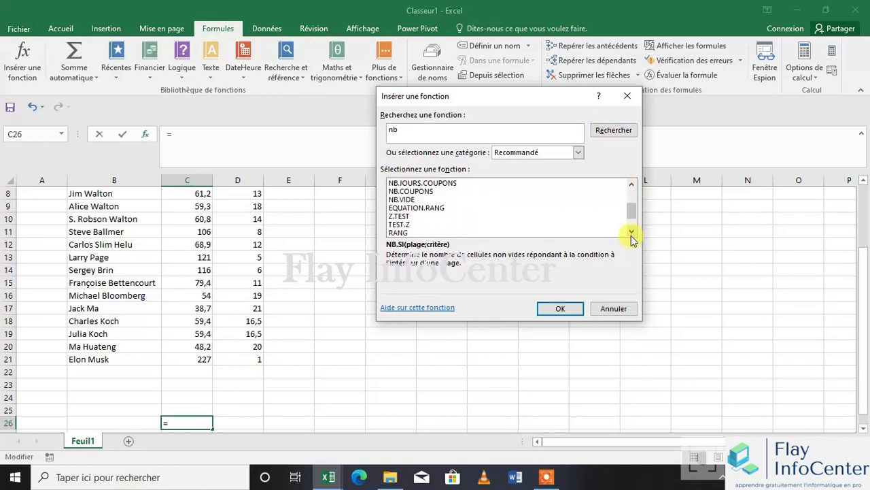
pyautogui.moveTo(632, 214)
pyautogui.mouseDown()
pyautogui.moveTo(632, 191)
pyautogui.moveTo(632, 218)
pyautogui.mouseUp()
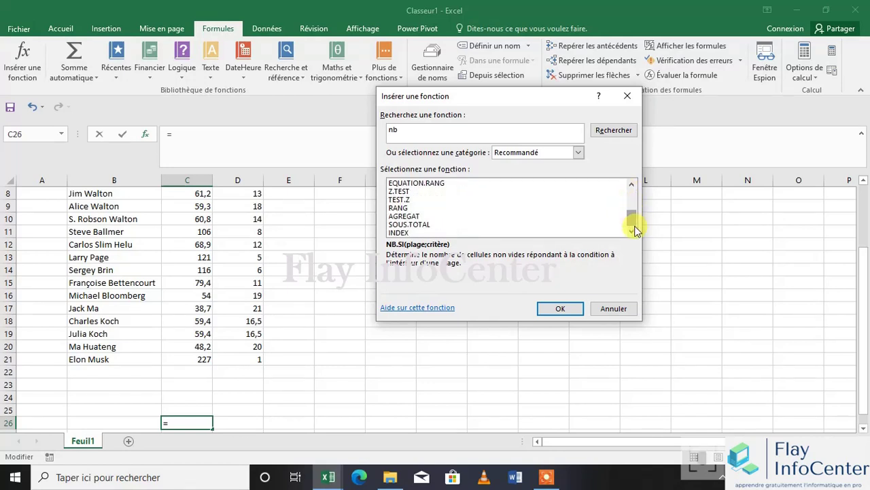
pyautogui.click(627, 95)
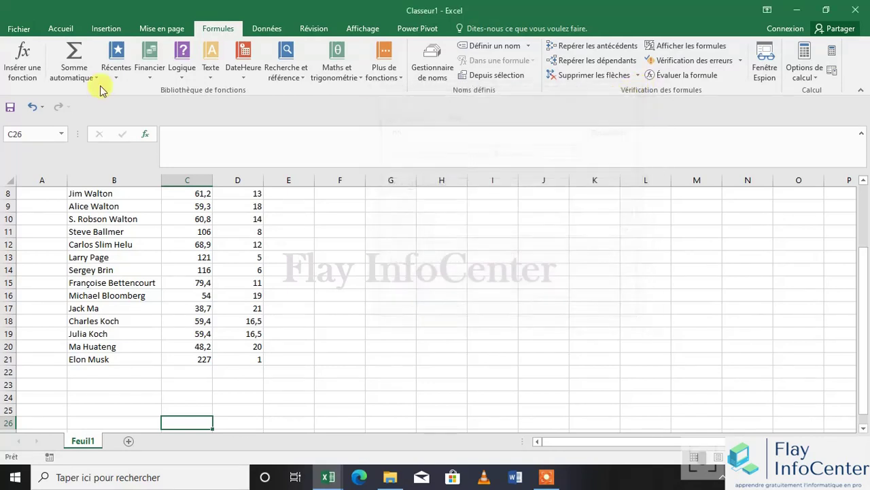
# Step: Insert the NB function in cell C26 to count the numeric cells in C1:C25
pyautogui.click(95, 79)
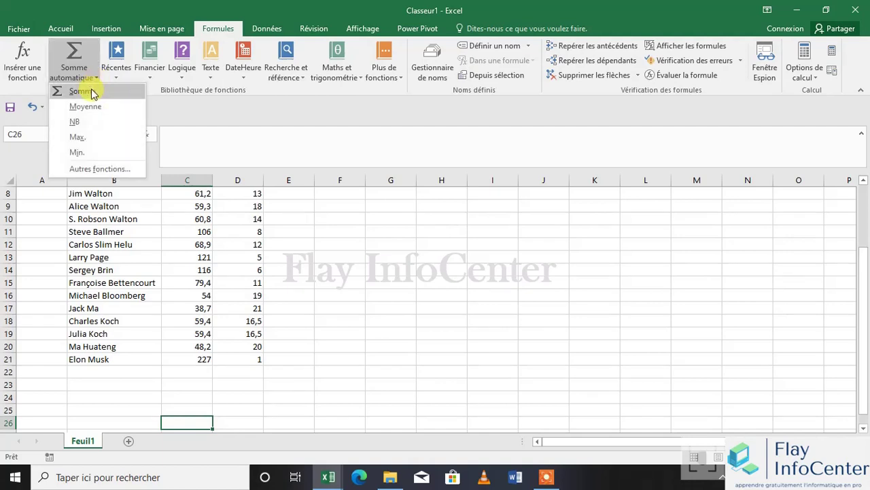
pyautogui.click(79, 122)
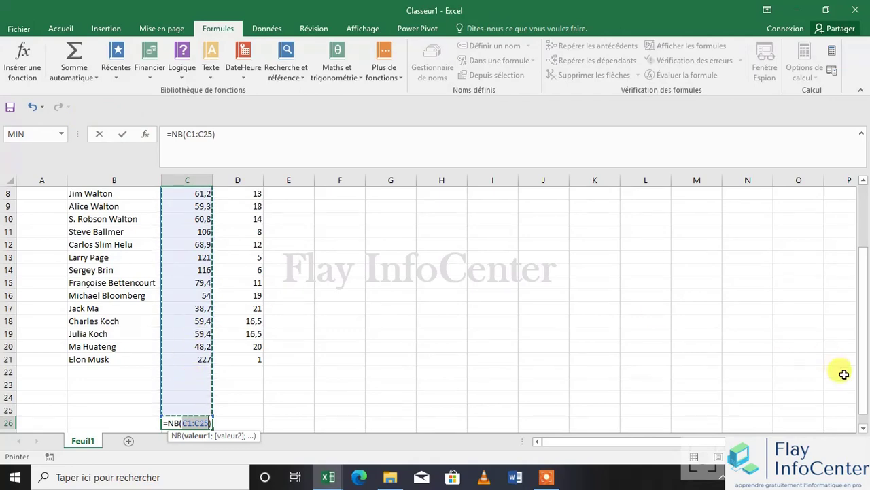
pyautogui.moveTo(862, 383); pyautogui.dragTo(861, 417)
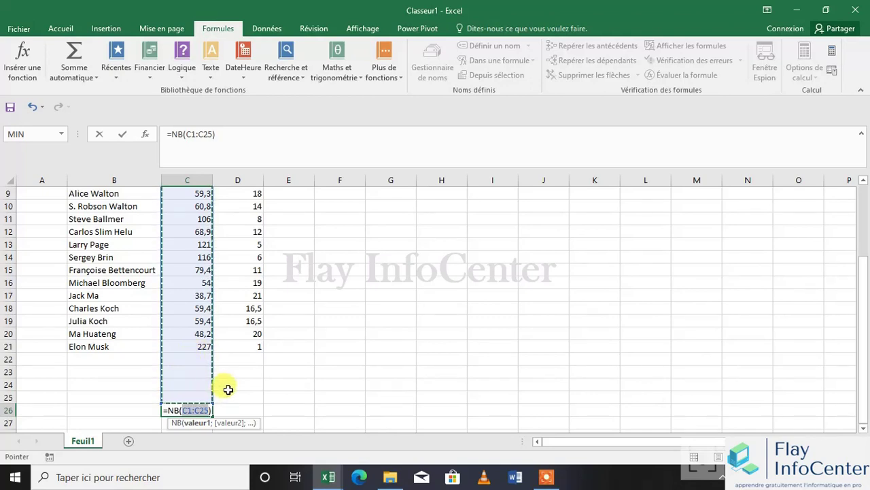
pyautogui.press('Return')
pyautogui.click(188, 410)
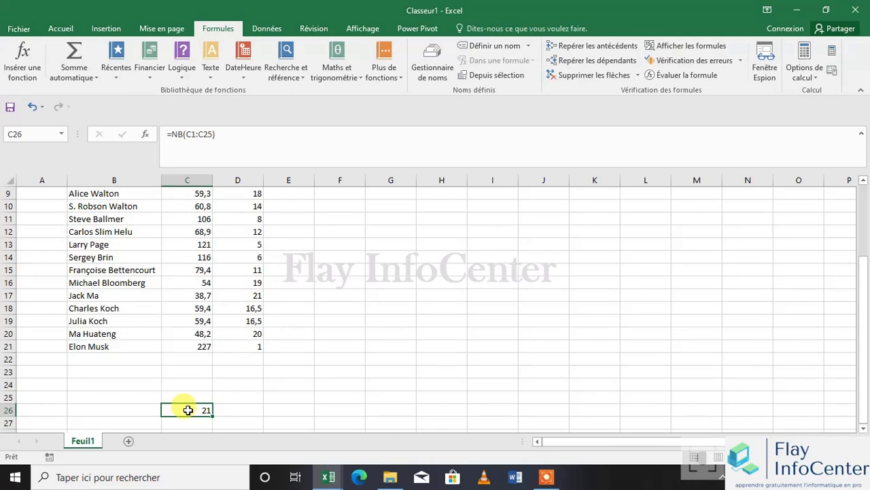
# Step: Delete the NB formula from cell C26
pyautogui.click(238, 140)
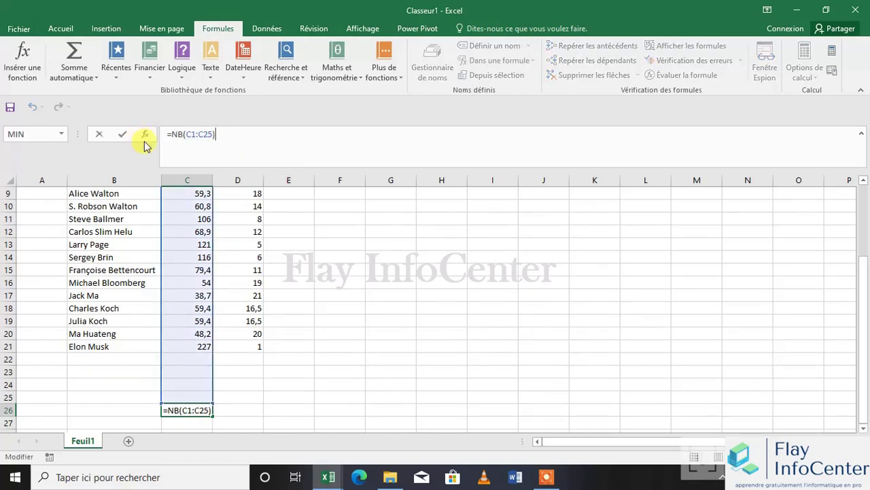
pyautogui.press('BackSpace')
pyautogui.press('BackSpace')
pyautogui.press('BackSpace')
pyautogui.press('BackSpace')
pyautogui.press('BackSpace')
pyautogui.press('BackSpace')
pyautogui.press('BackSpace')
pyautogui.press('BackSpace')
pyautogui.press('BackSpace')
pyautogui.press('BackSpace')
pyautogui.press('BackSpace')
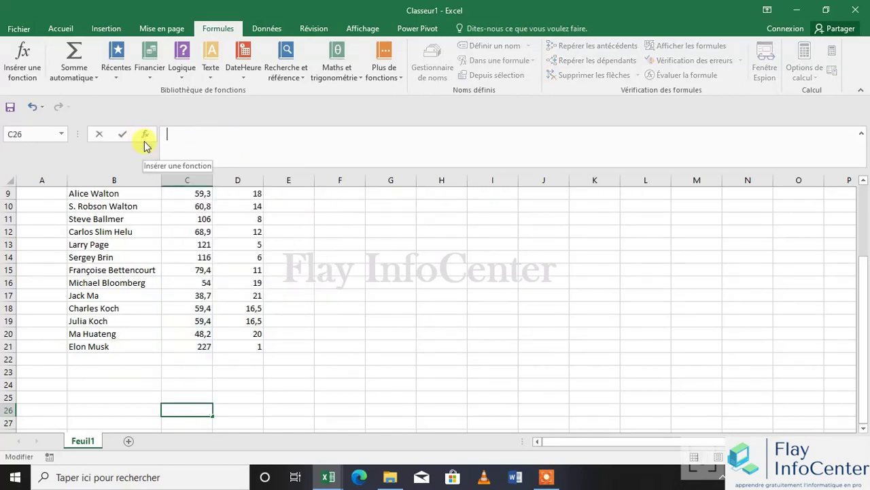
# Step: Search for the function "nb.vide" to insert it in cell C26
pyautogui.click(15, 68)
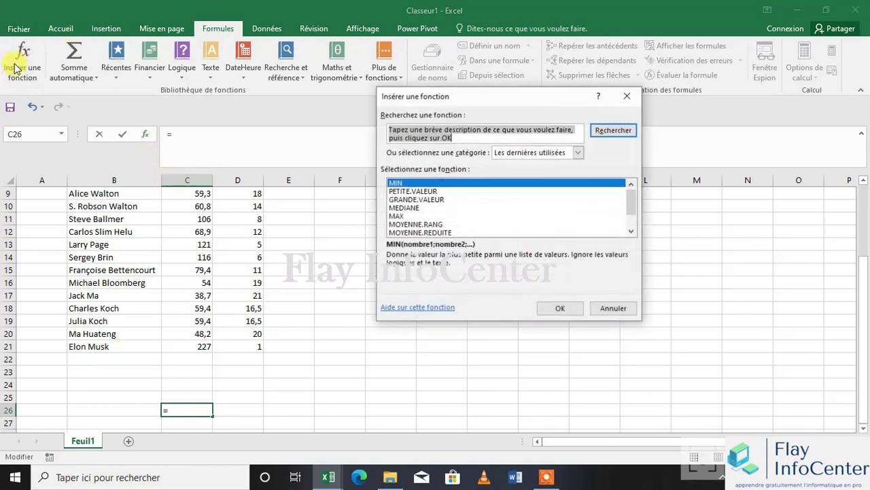
pyautogui.write('nb.*')
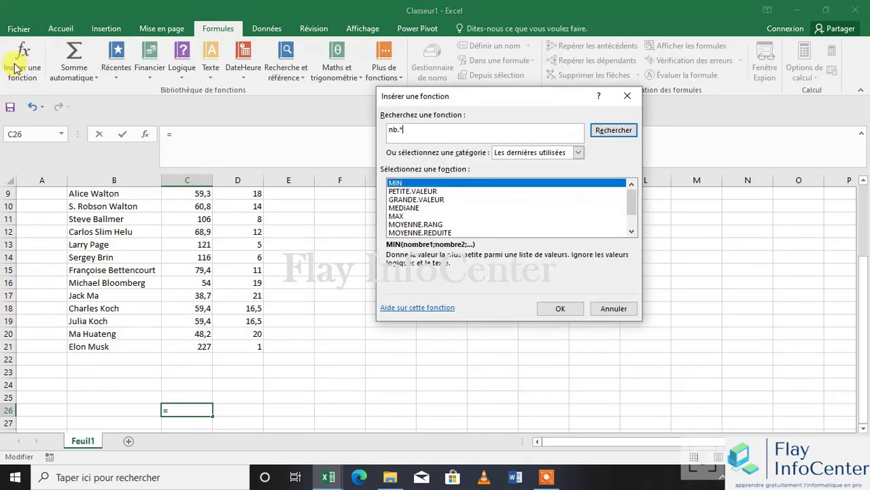
pyautogui.press('BackSpace')
pyautogui.press('BackSpace')
pyautogui.press('BackSpace')
pyautogui.write('?')
pyautogui.press('BackSpace')
pyautogui.write(',')
pyautogui.press('BackSpace')
pyautogui.write('.vide')
pyautogui.click(624, 131)
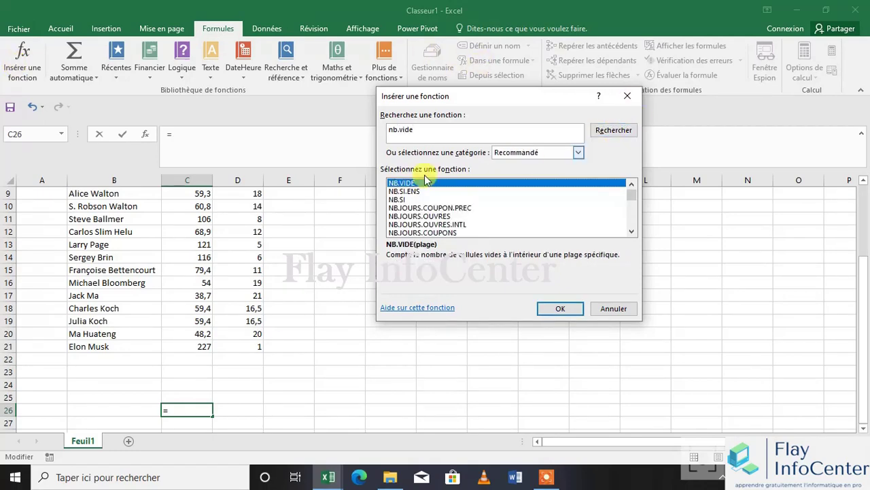
# Step: Insert the NB.VIDE function in cell C26 to count the empty cells in C1:C25
pyautogui.doubleClick(405, 184)
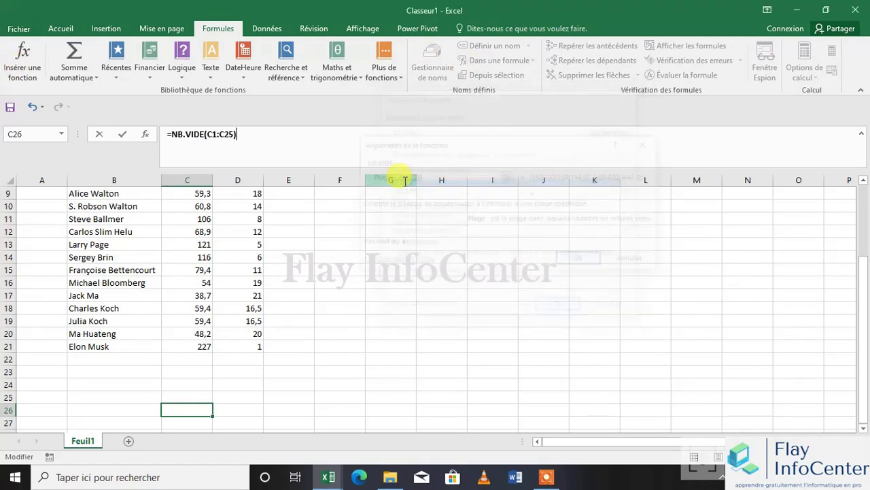
pyautogui.moveTo(198, 192); pyautogui.dragTo(200, 382)
pyautogui.press('Return')
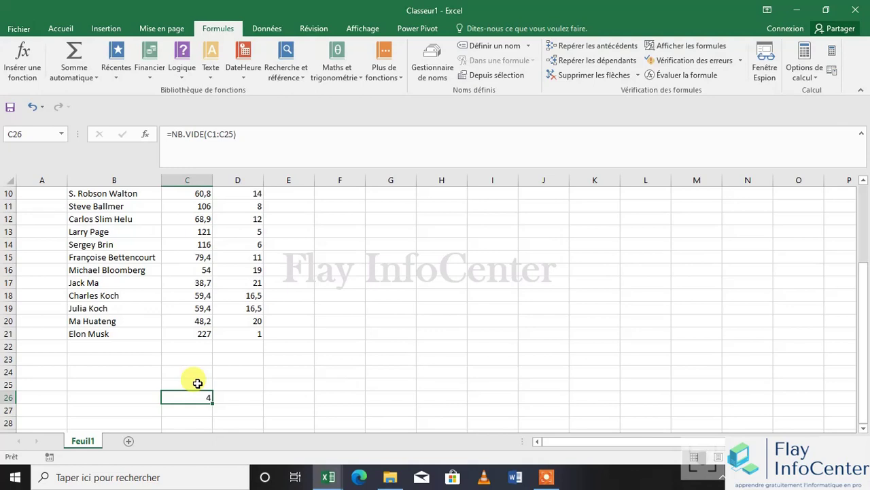
# Step: Search the function library for "nb.val" from cell C26 and look through the suggested functions
pyautogui.press('F2')
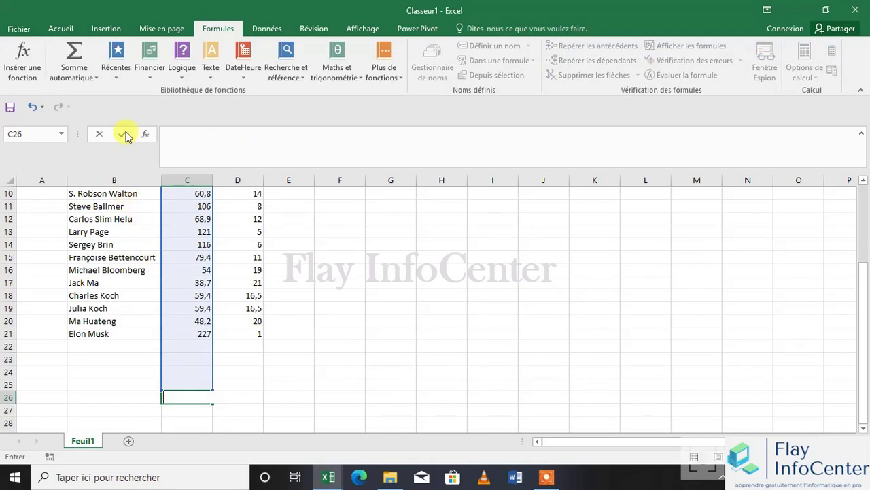
pyautogui.click(22, 58)
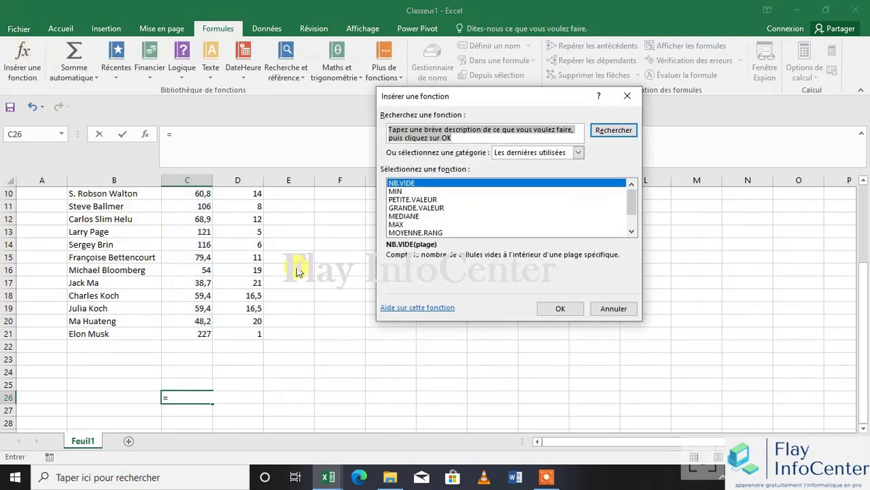
pyautogui.write('nb.val')
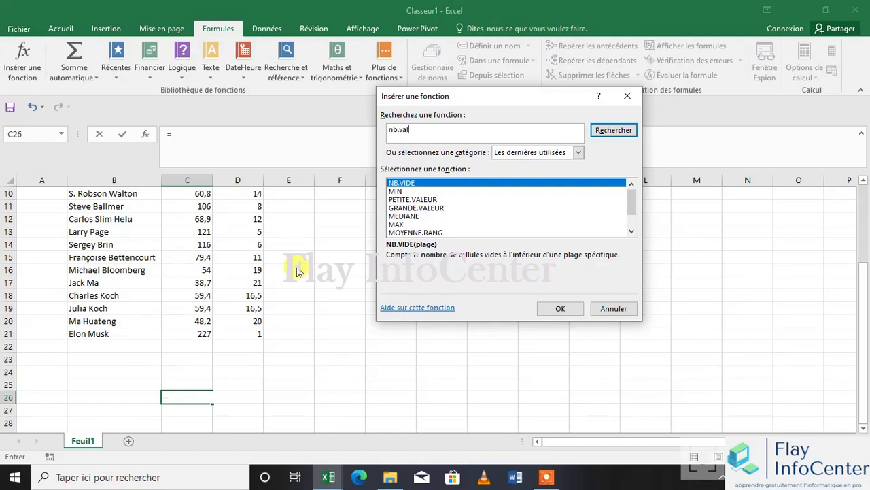
pyautogui.click(614, 130)
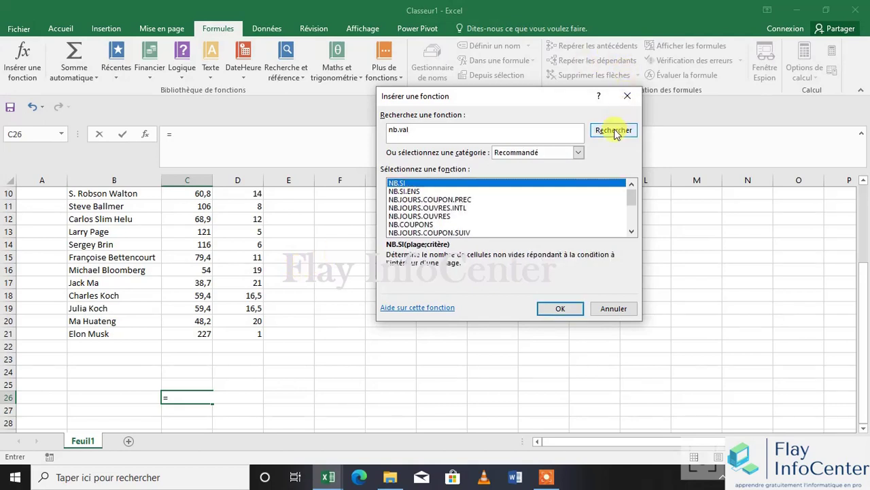
pyautogui.click(632, 232)
pyautogui.click(632, 232)
pyautogui.click(632, 232)
pyautogui.click(631, 232)
pyautogui.click(632, 232)
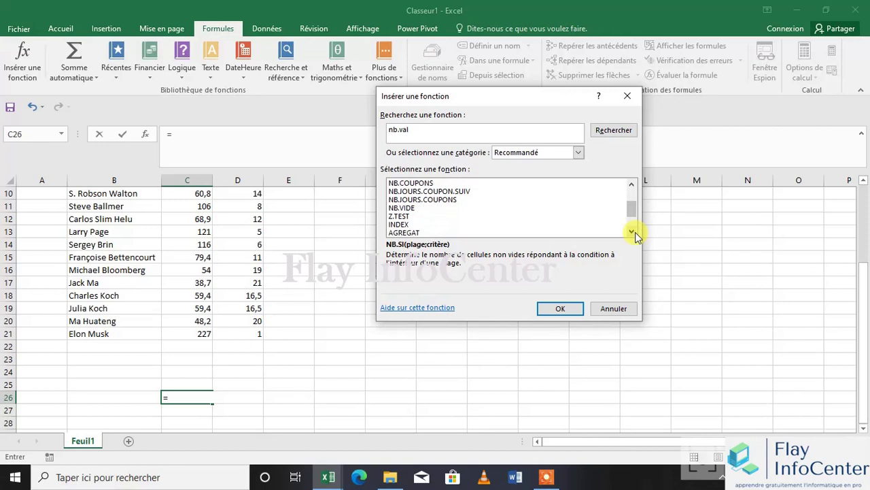
pyautogui.click(633, 232)
pyautogui.click(633, 232)
pyautogui.click(632, 232)
pyautogui.click(633, 232)
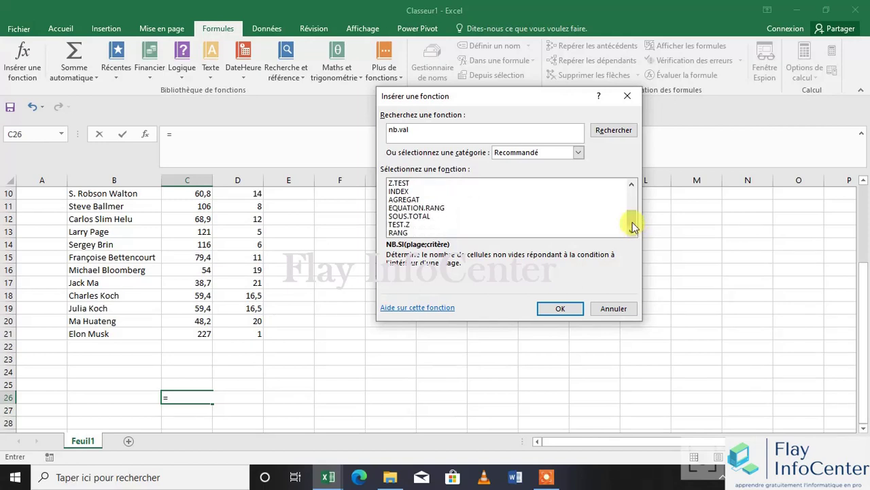
pyautogui.moveTo(632, 226); pyautogui.dragTo(635, 188)
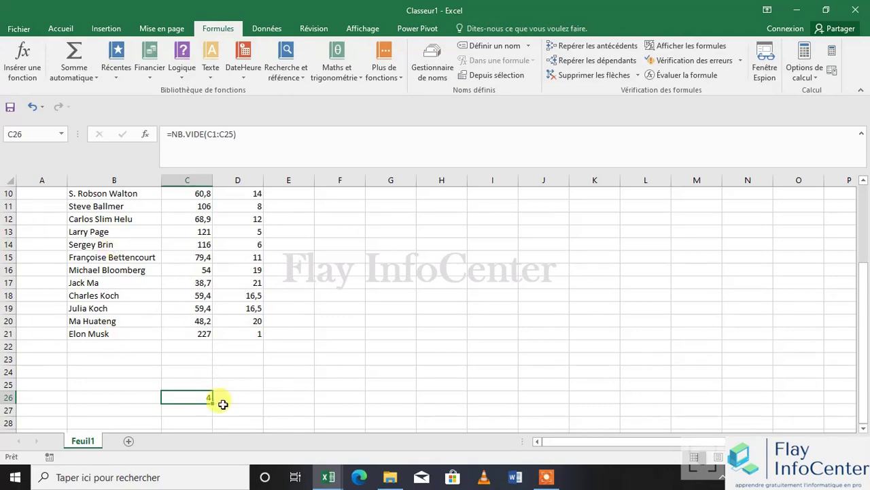
pyautogui.click(21, 58)
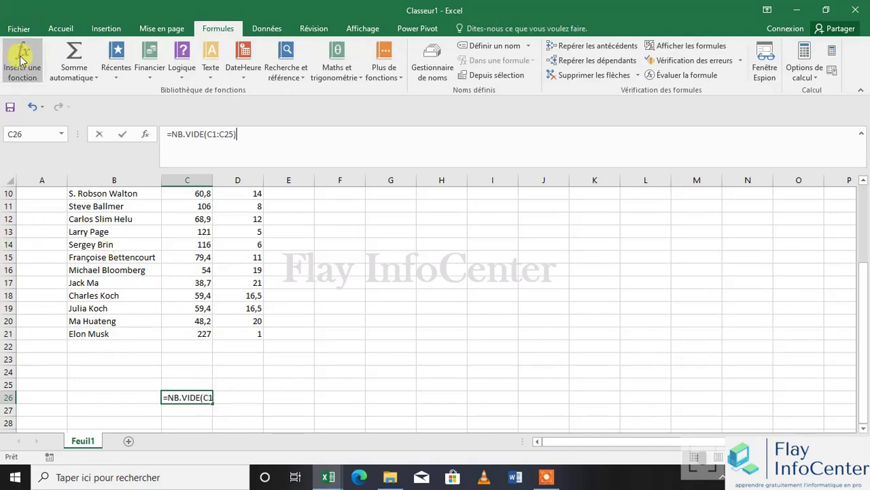
pyautogui.write('lign')
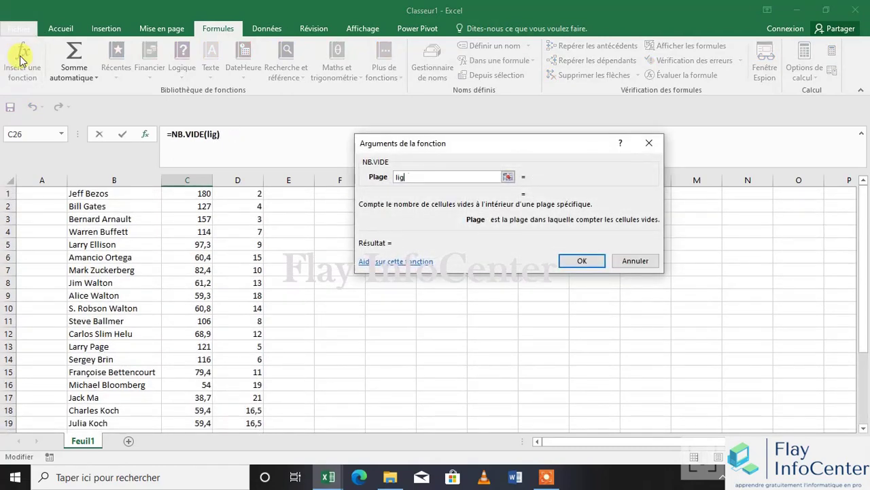
pyautogui.press('BackSpace')
pyautogui.press('BackSpace')
pyautogui.press('BackSpace')
pyautogui.press('BackSpace')
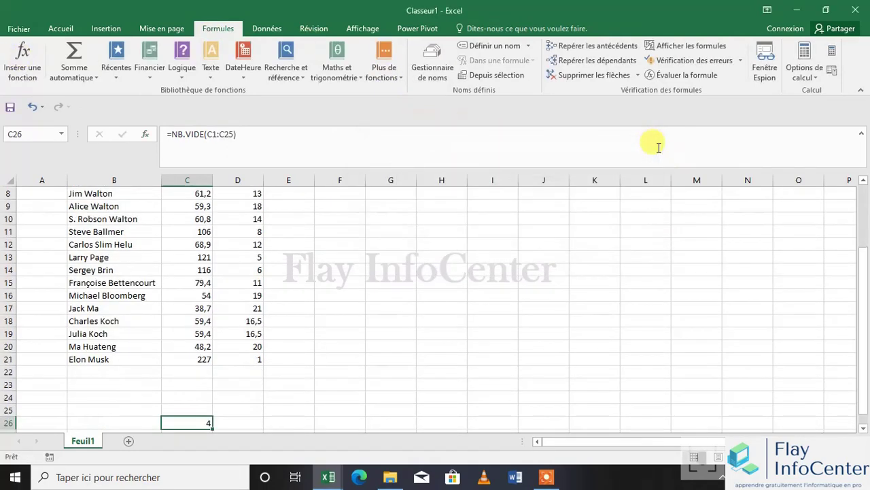
# Step: Delete the NB.VIDE formula from cell C26 and leave the empty cell selected
pyautogui.press('BackSpace')
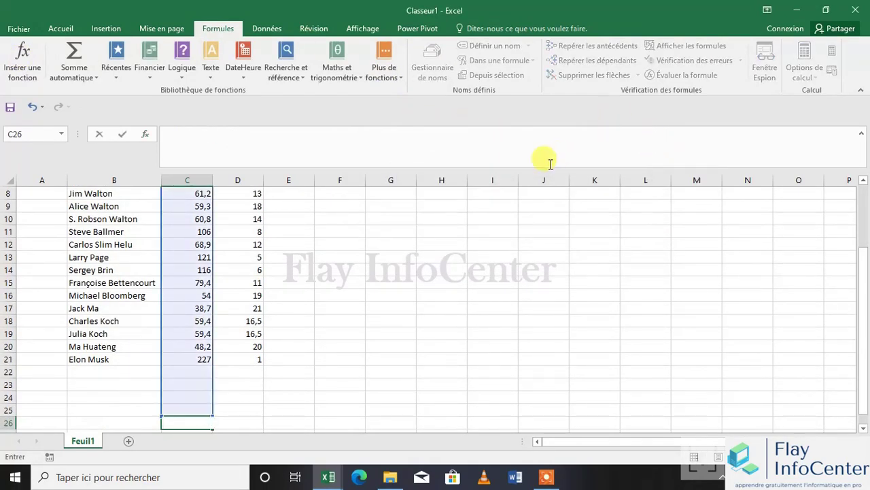
pyautogui.click(274, 421)
pyautogui.click(182, 422)
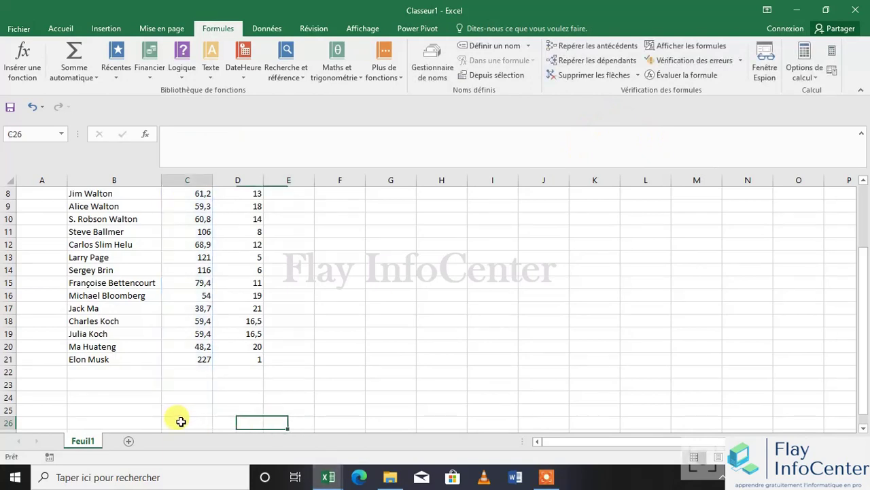
# Step: Search the function library for "lign" from cell C26, then close the search without inserting a function
pyautogui.click(33, 58)
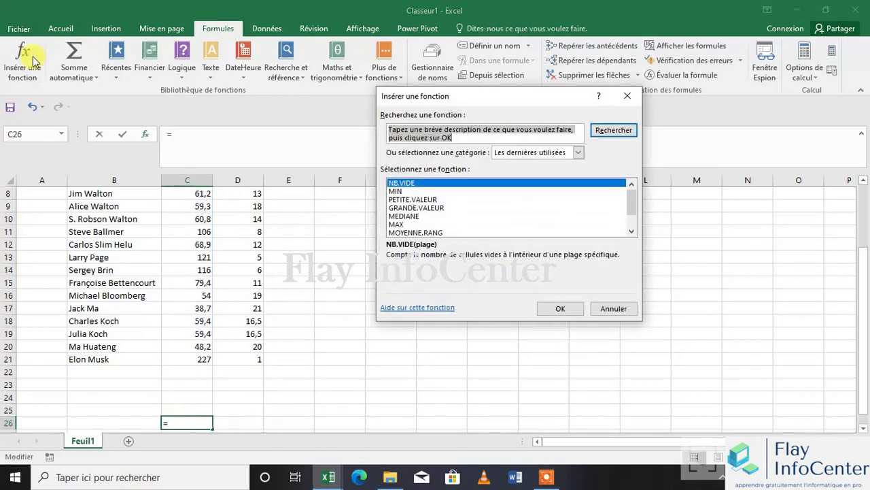
pyautogui.write('lign')
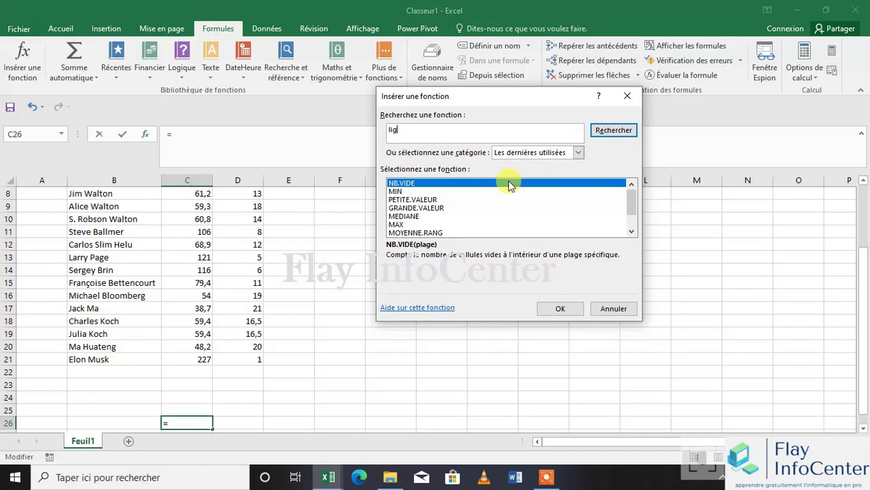
pyautogui.click(611, 131)
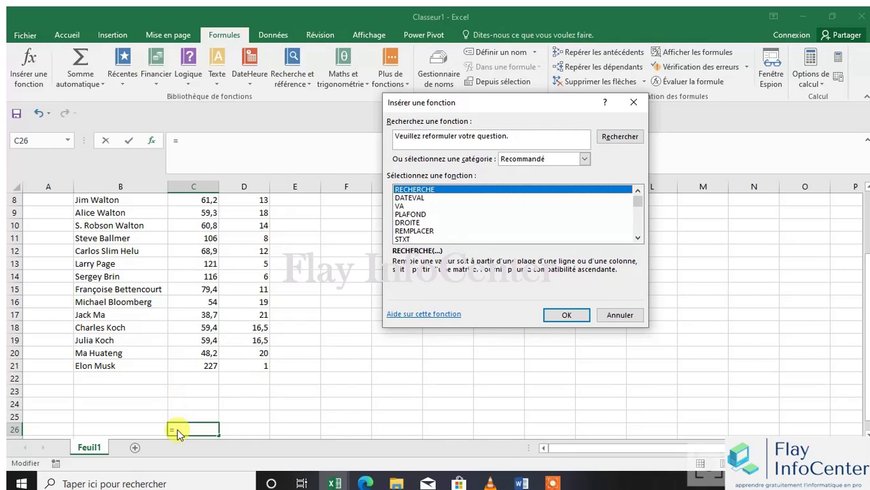
pyautogui.click(633, 101)
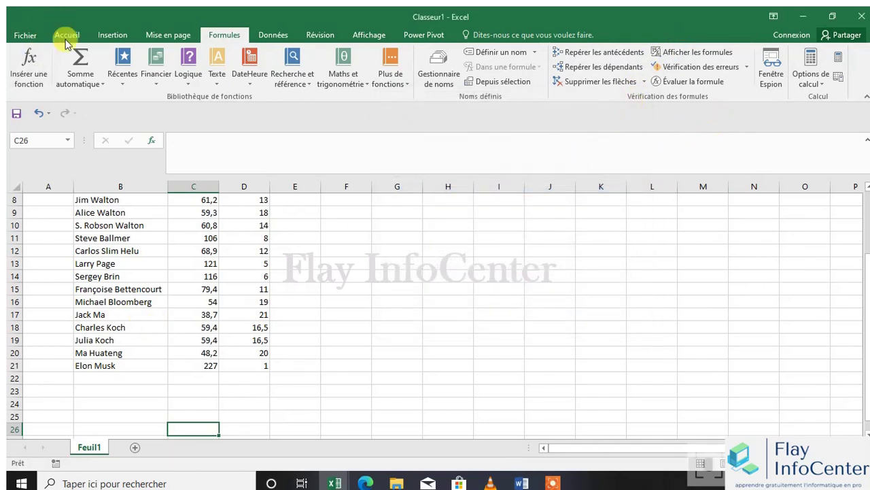
# Step: Insert the NB function in cell C26 to count the numeric cells in C1:D21
pyautogui.click(81, 83)
pyautogui.press('Escape')
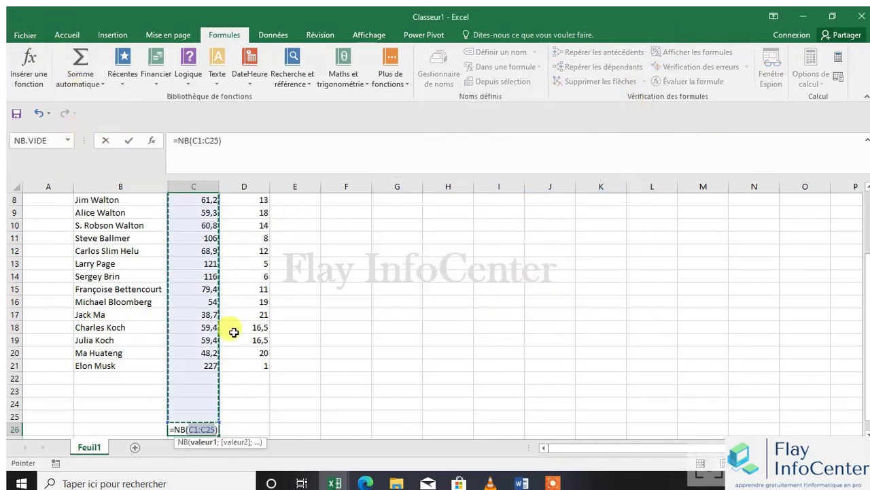
pyautogui.moveTo(255, 365); pyautogui.dragTo(180, 167)
pyautogui.press('Return')
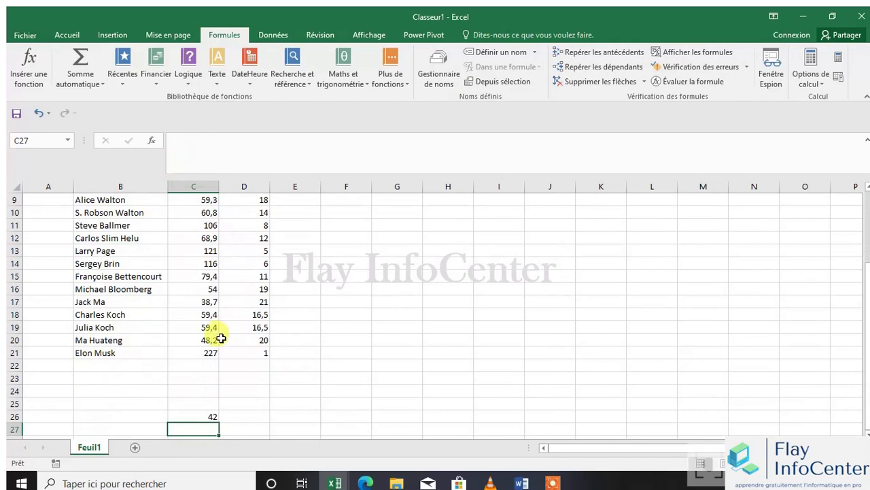
# Step: Review the arguments and description of the NB function in cell C26 without changing them
pyautogui.click(204, 417)
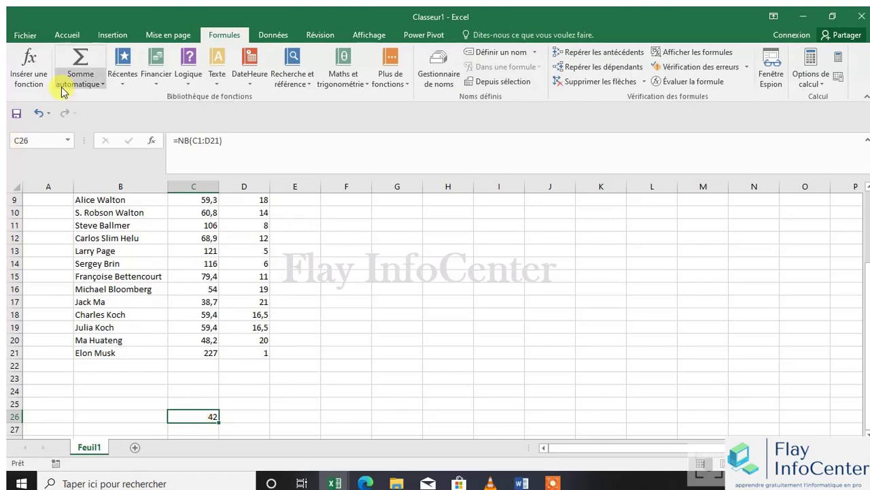
pyautogui.click(31, 78)
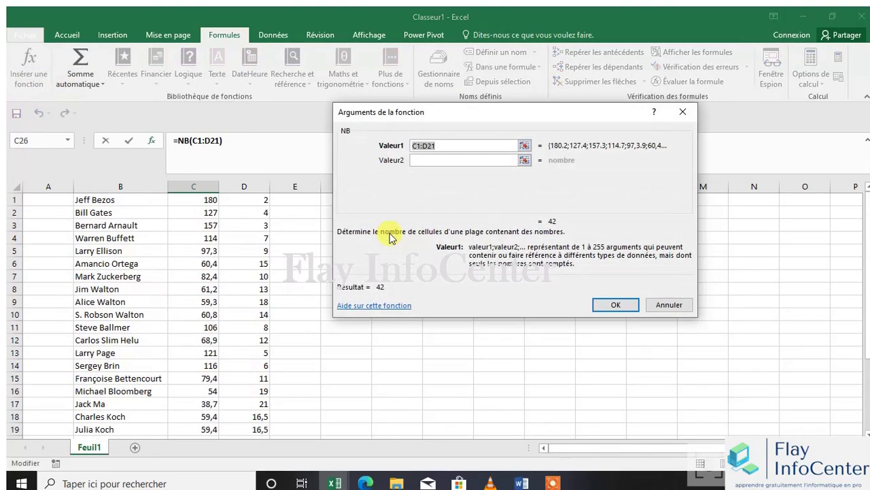
pyautogui.click(683, 112)
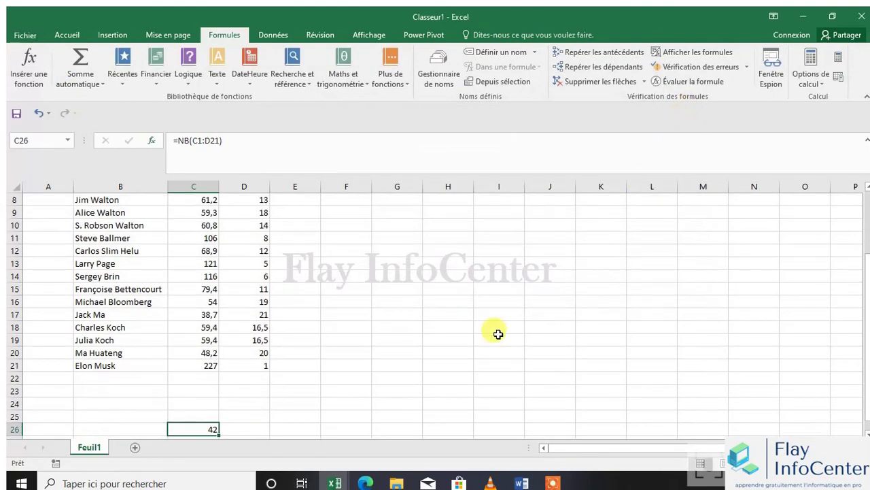
# Step: Search for the function "colonne" to insert it in cell D26
pyautogui.click(240, 436)
pyautogui.click(236, 428)
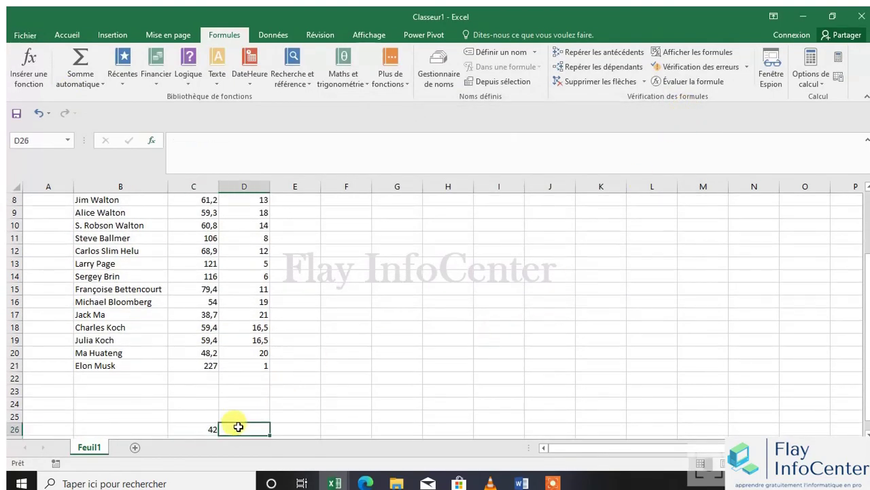
pyautogui.click(35, 84)
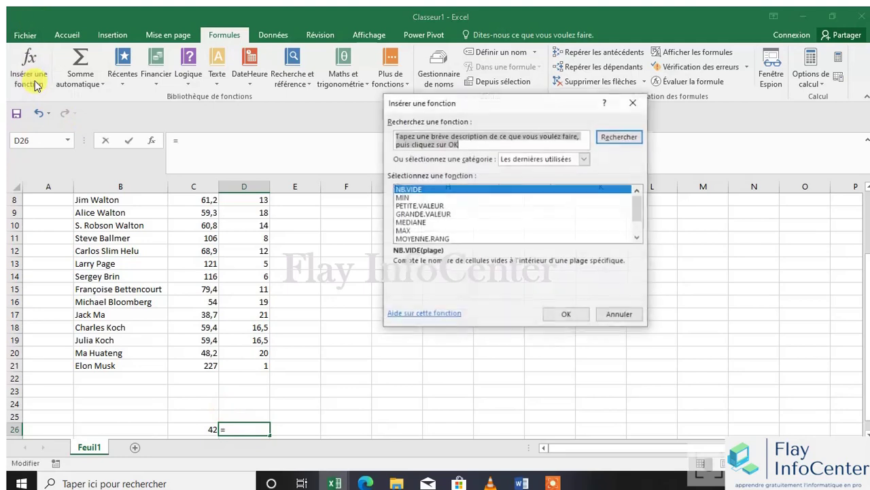
pyautogui.write('lo')
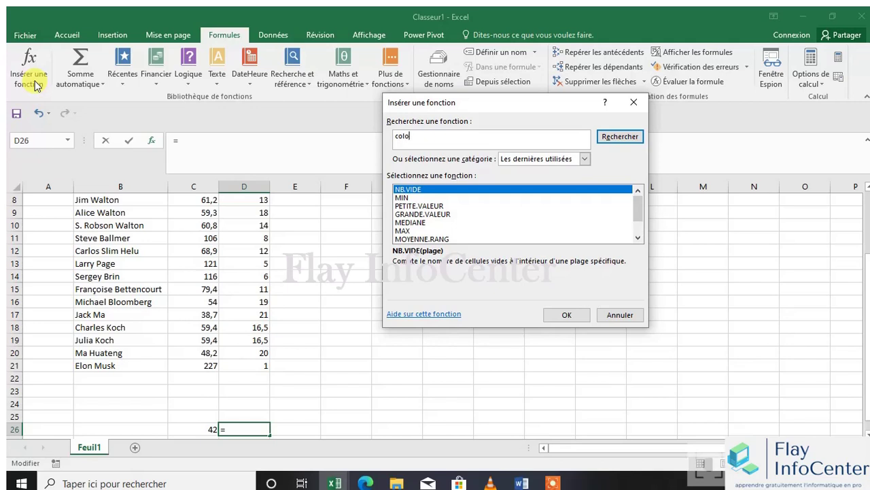
pyautogui.write('lonne')
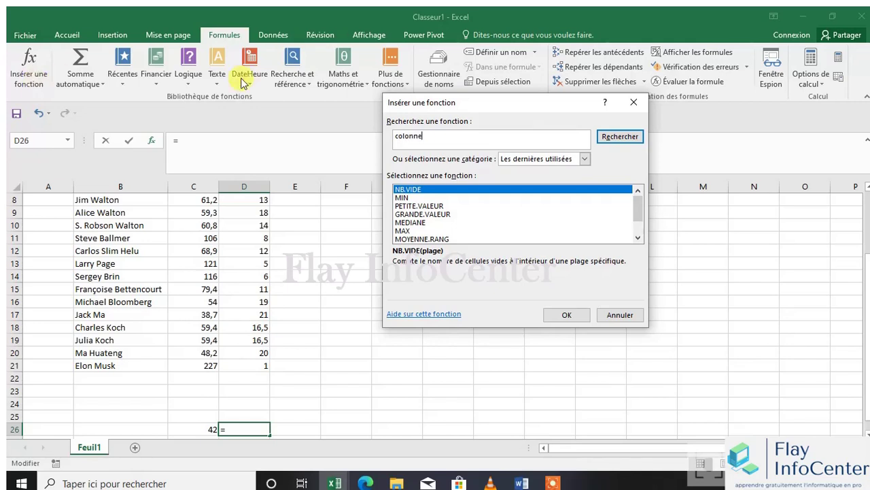
pyautogui.click(625, 140)
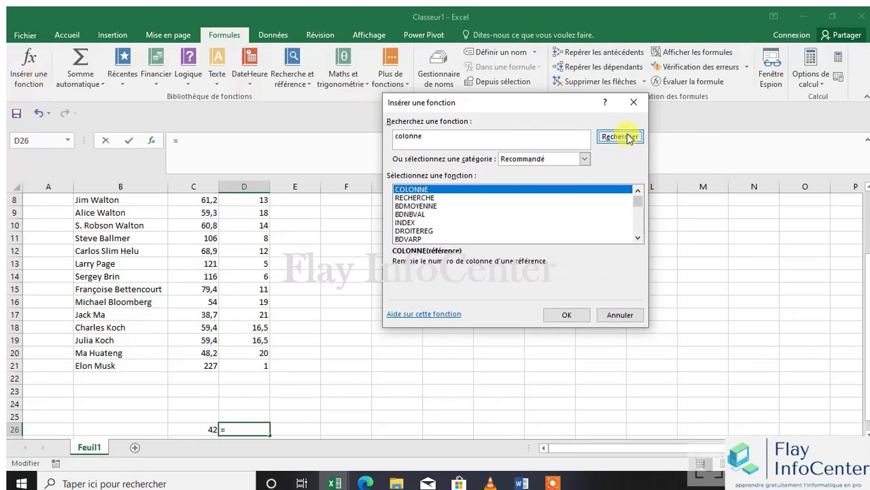
# Step: Insert the COLONNE function in cell D26 with the range C1:D21 as its reference
pyautogui.doubleClick(402, 190)
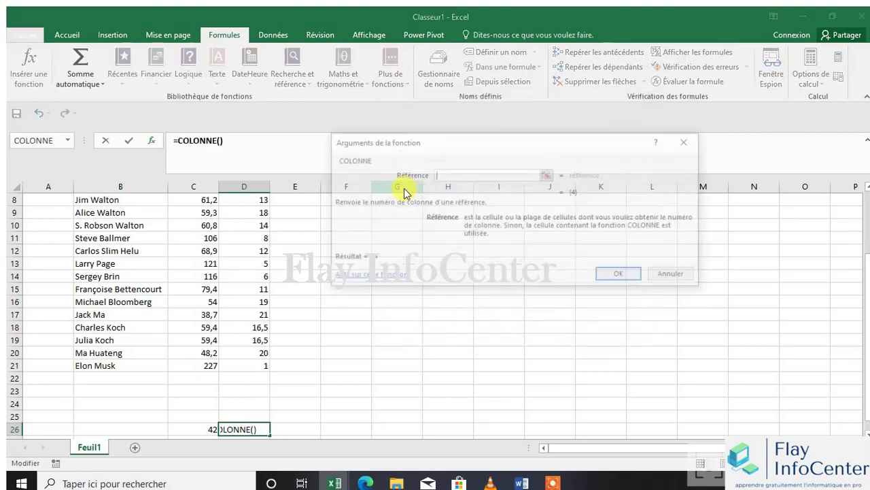
pyautogui.click(258, 366)
pyautogui.moveTo(259, 366); pyautogui.dragTo(194, 170)
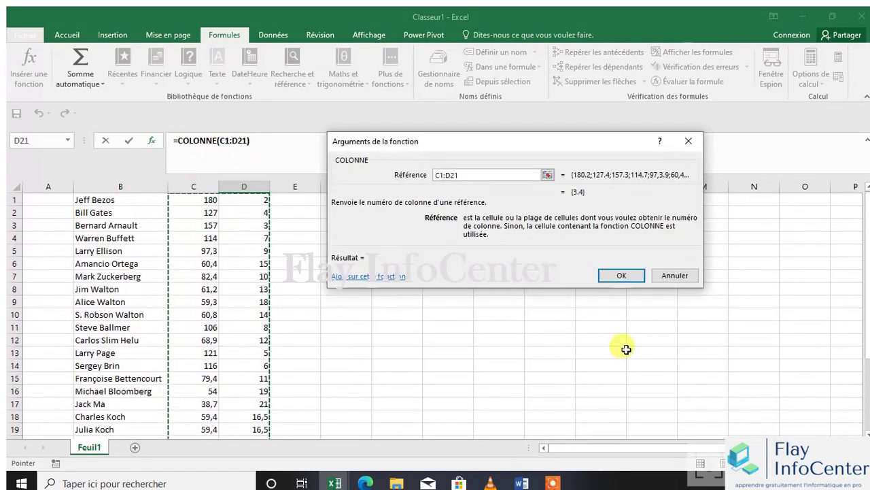
pyautogui.click(621, 276)
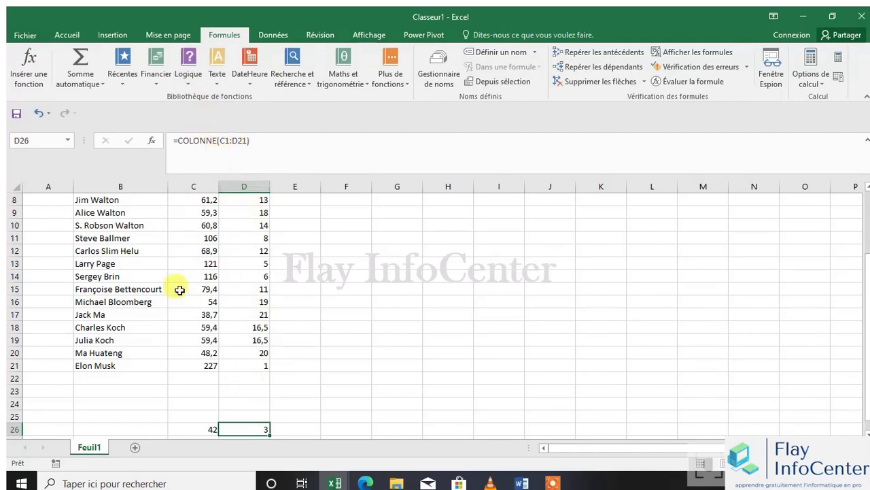
# Step: Start a COLONNE function in the empty cell H15 from the function library
pyautogui.moveTo(867, 272); pyautogui.dragTo(857, 161)
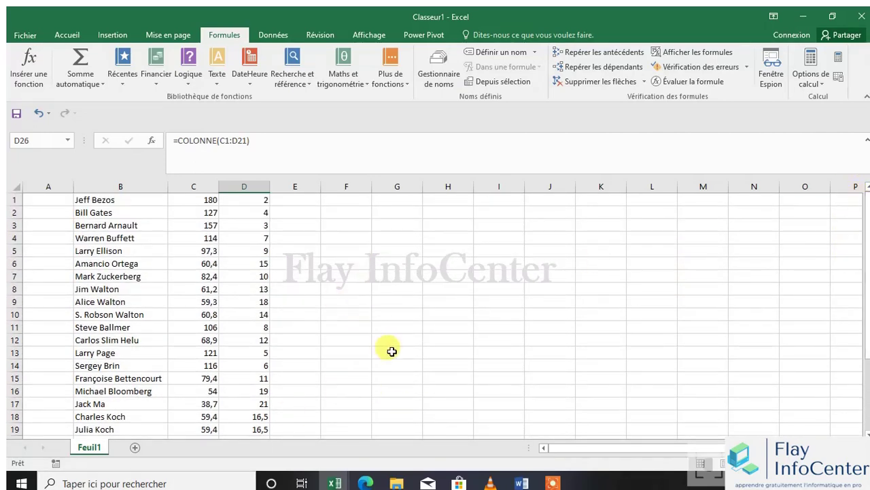
pyautogui.click(443, 377)
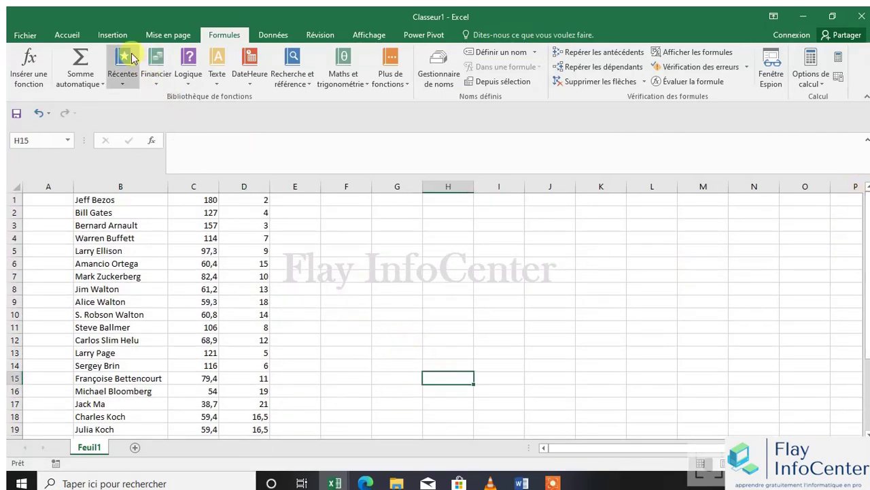
pyautogui.click(33, 67)
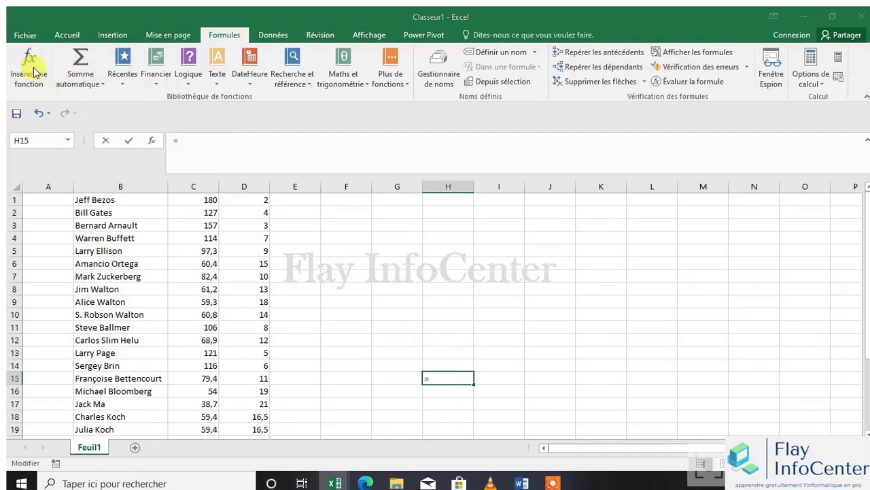
pyautogui.write('colon')
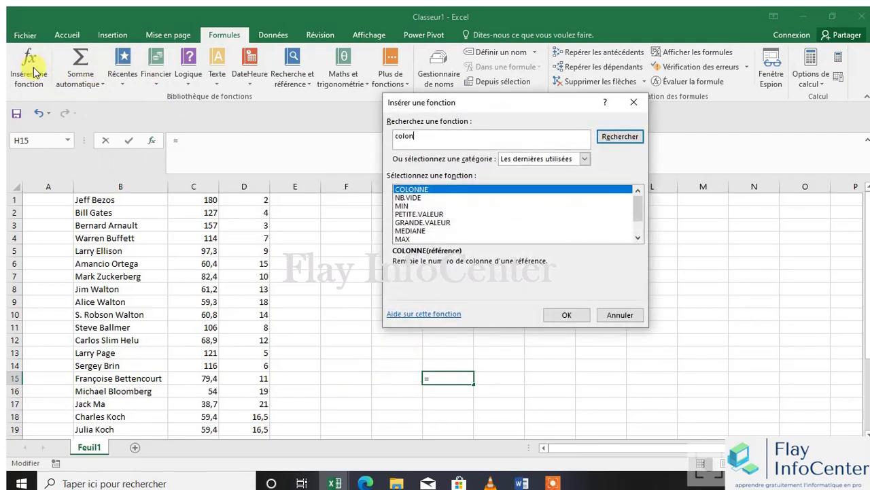
pyautogui.write('ne')
pyautogui.click(412, 191)
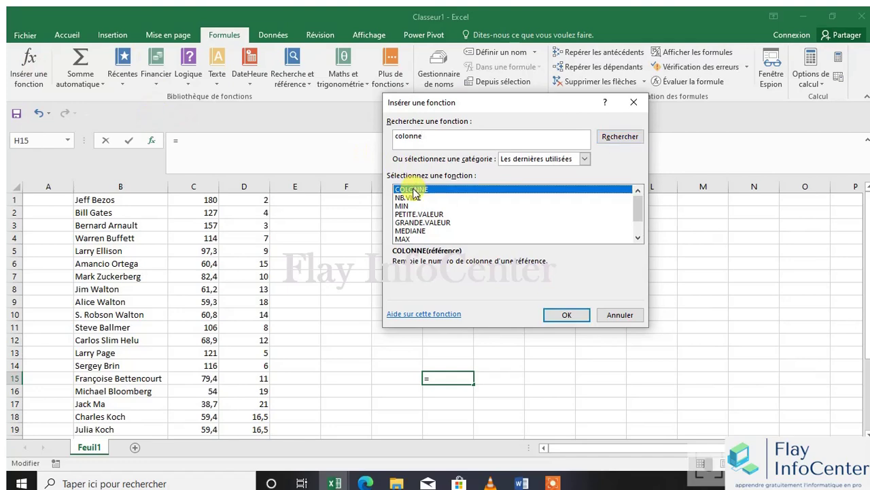
pyautogui.doubleClick(412, 190)
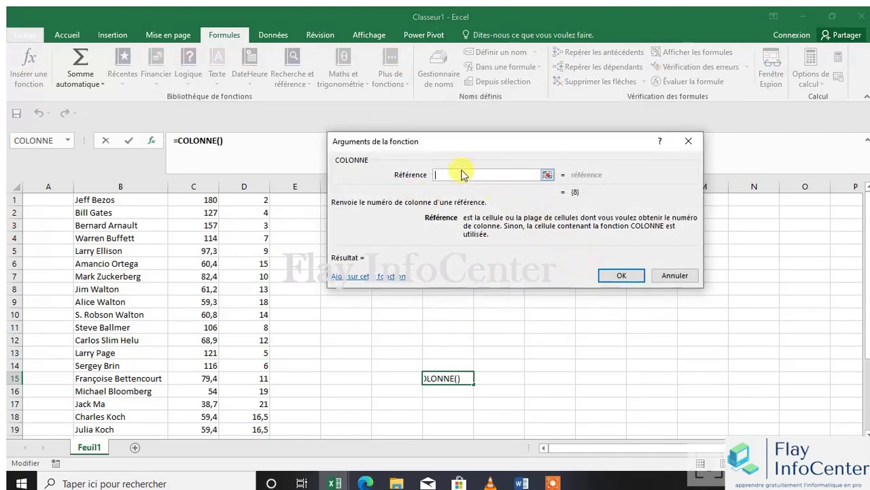
# Step: Set the reference of the COLONNE function in H15 to H2:J6 and insert the formula
pyautogui.moveTo(469, 143); pyautogui.dragTo(604, 324)
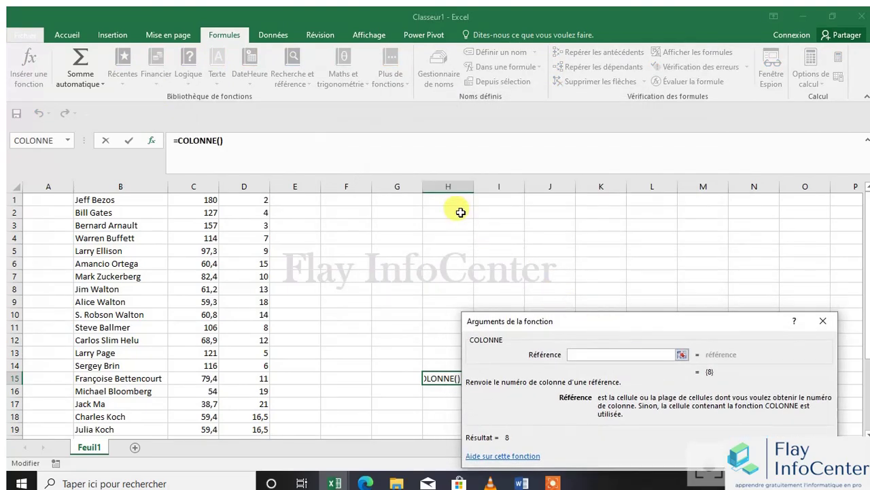
pyautogui.moveTo(460, 212); pyautogui.dragTo(520, 263)
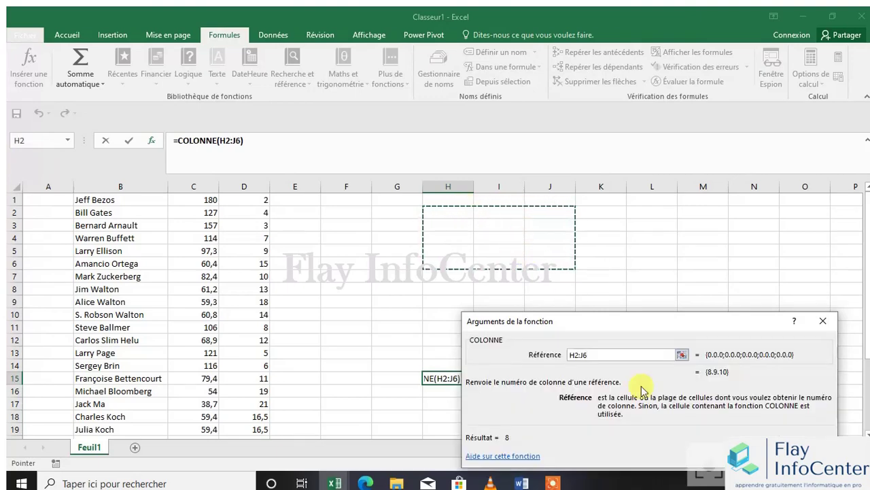
pyautogui.moveTo(674, 321); pyautogui.dragTo(272, 232)
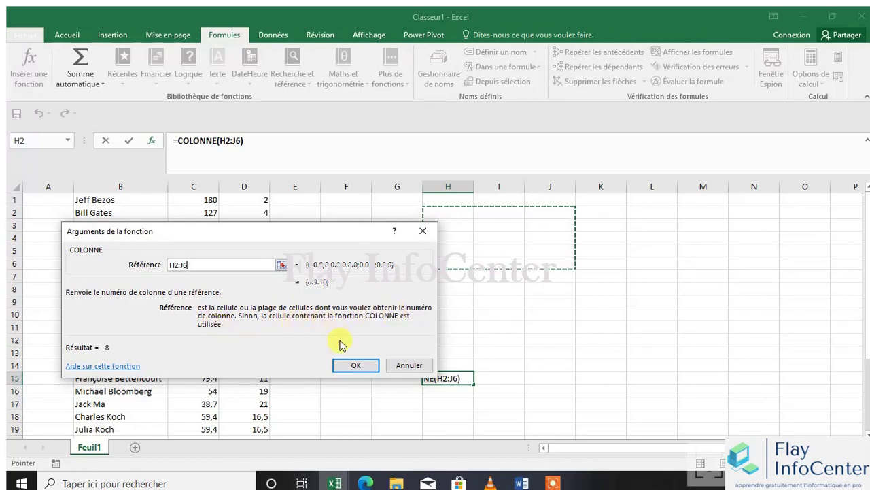
pyautogui.click(346, 365)
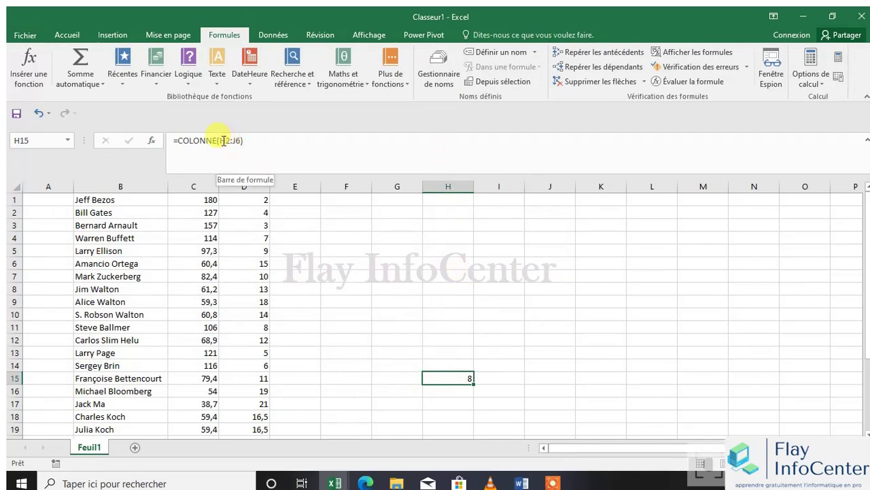
# Step: Review the range H2:J6 referenced by COLONNE, the results in row 26 and the contents of cells D10 and C10
pyautogui.click(438, 212)
pyautogui.moveTo(439, 213); pyautogui.dragTo(539, 265)
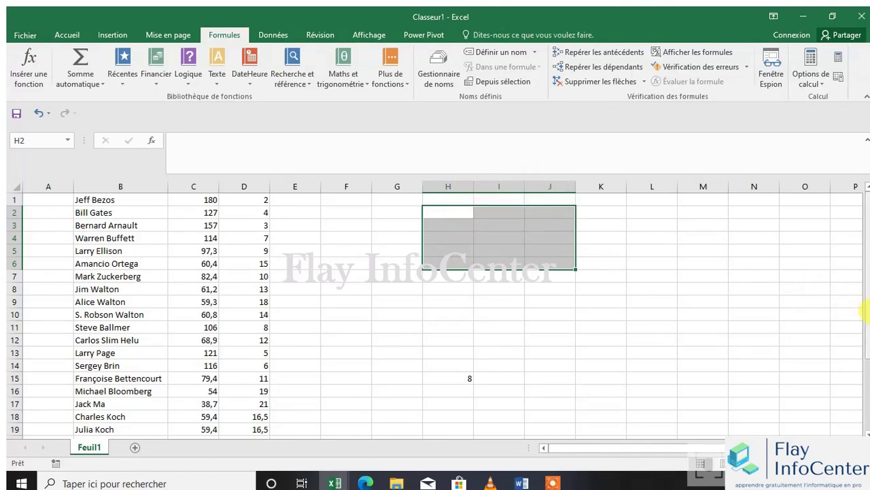
pyautogui.moveTo(866, 313); pyautogui.dragTo(866, 382)
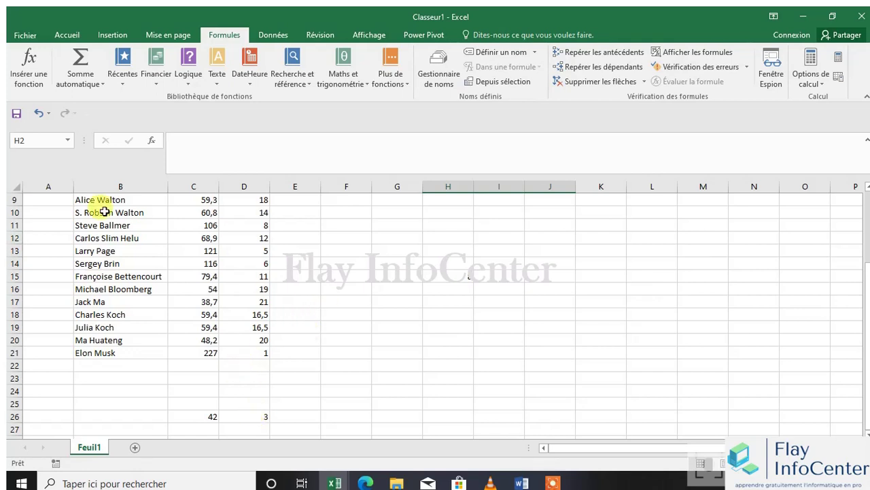
pyautogui.click(867, 206)
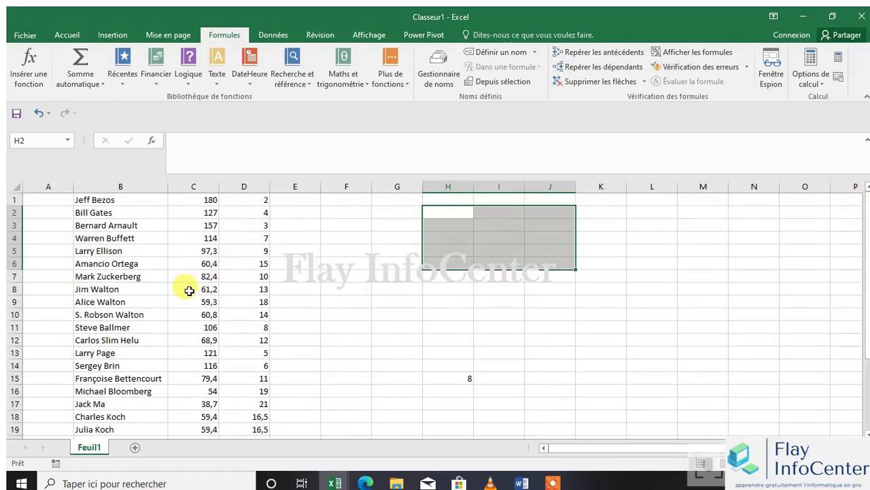
pyautogui.click(235, 314)
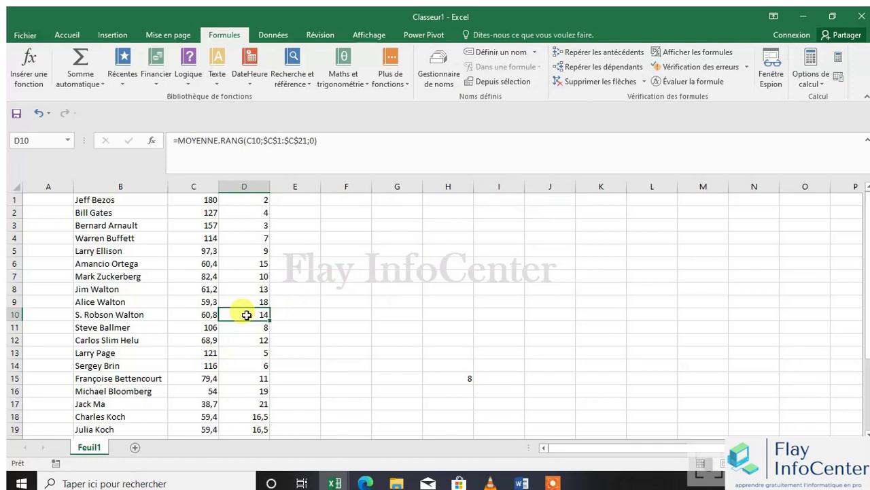
pyautogui.doubleClick(204, 314)
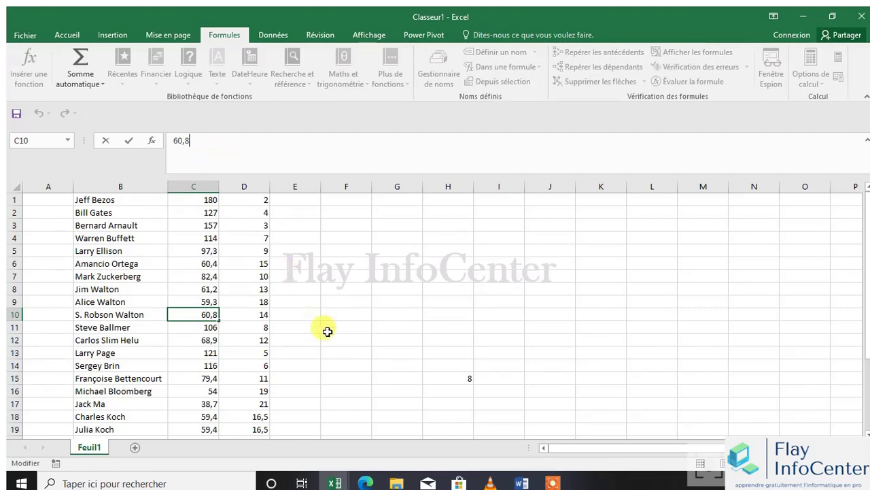
# Step: Clear the contents of cell H15 for a new formula and search the function library for "ligne"
pyautogui.click(436, 378)
pyautogui.press('BackSpace')
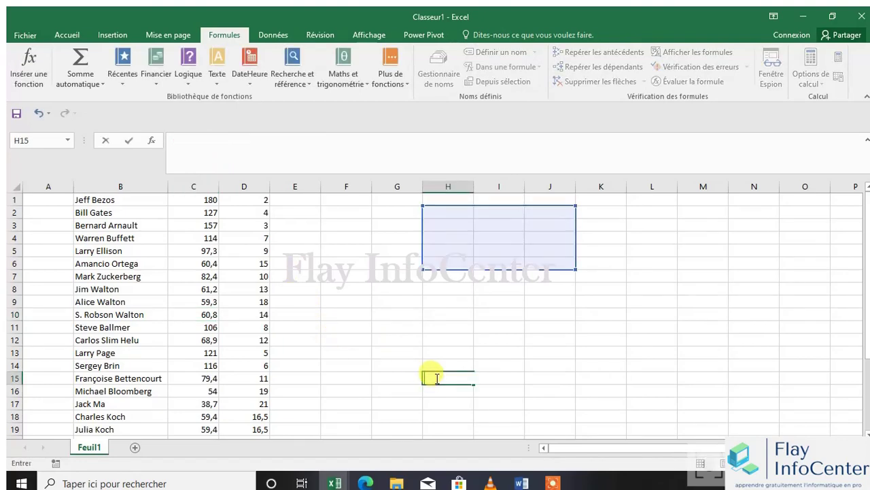
pyautogui.click(44, 81)
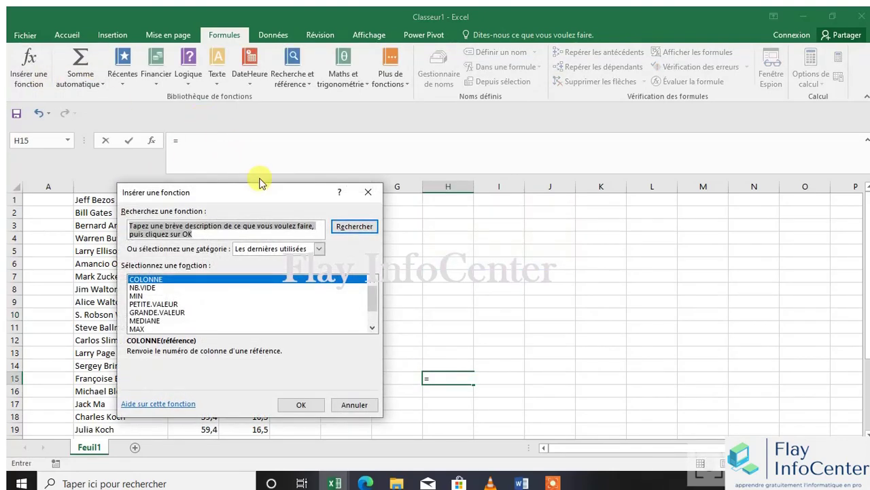
pyautogui.write('mign')
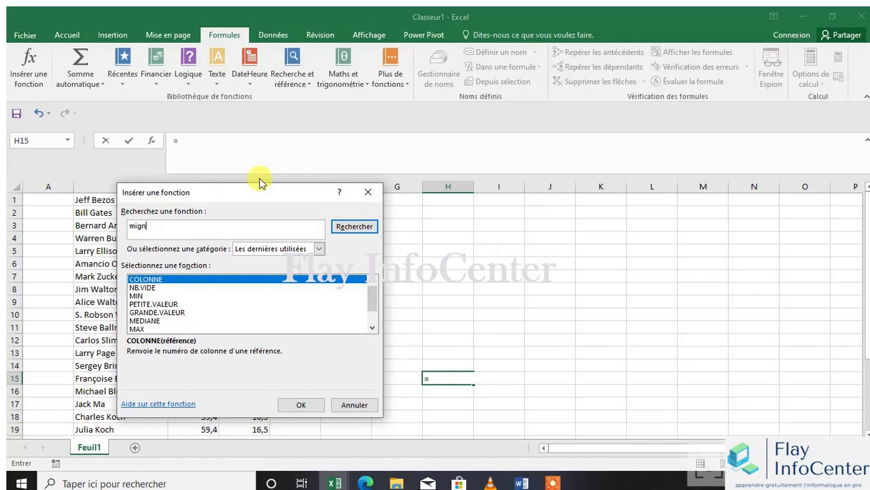
pyautogui.press('BackSpace')
pyautogui.press('BackSpace')
pyautogui.press('BackSpace')
pyautogui.write('ligne')
pyautogui.click(374, 226)
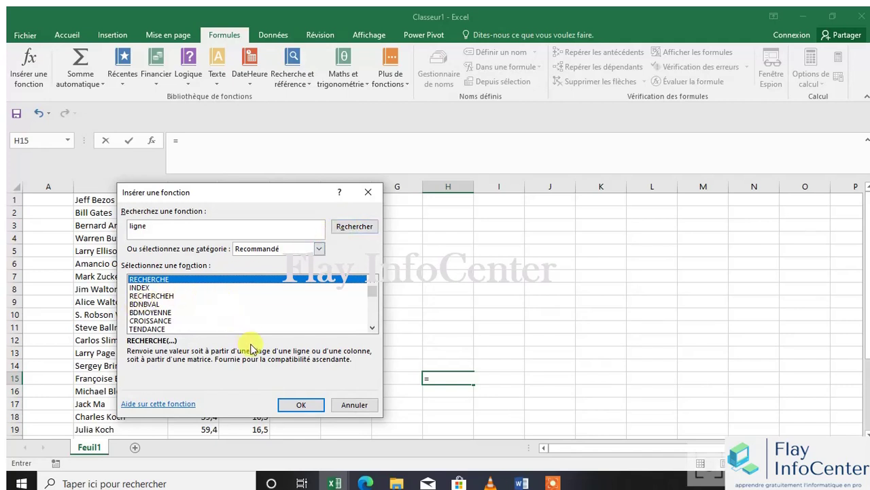
# Step: Look through the recommended functions for a row-number function and leave the function list without inserting one
pyautogui.doubleClick(372, 329)
pyautogui.tripleClick(372, 329)
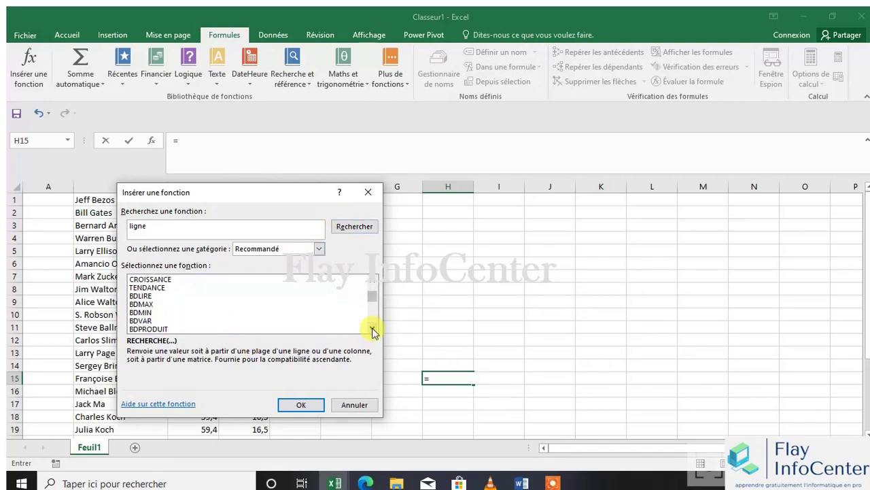
pyautogui.tripleClick(372, 329)
pyautogui.tripleClick(371, 329)
pyautogui.tripleClick(372, 329)
pyautogui.tripleClick(371, 329)
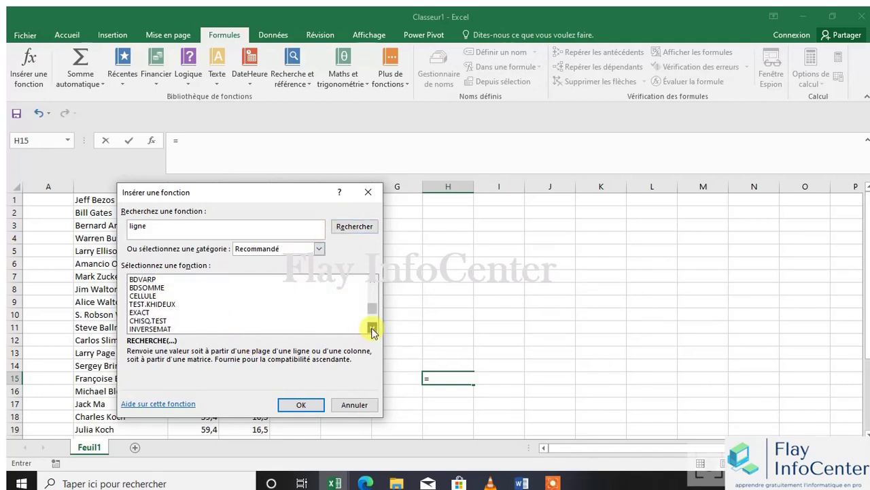
pyautogui.tripleClick(372, 329)
pyautogui.tripleClick(372, 329)
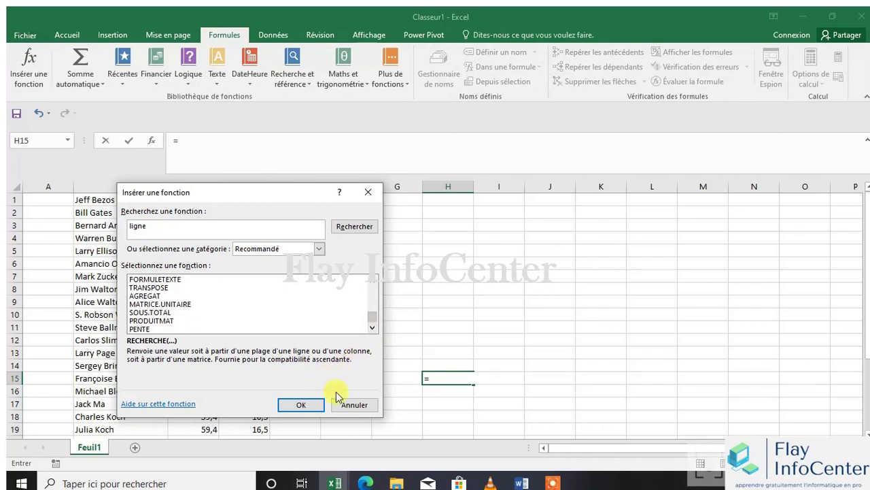
pyautogui.click(354, 405)
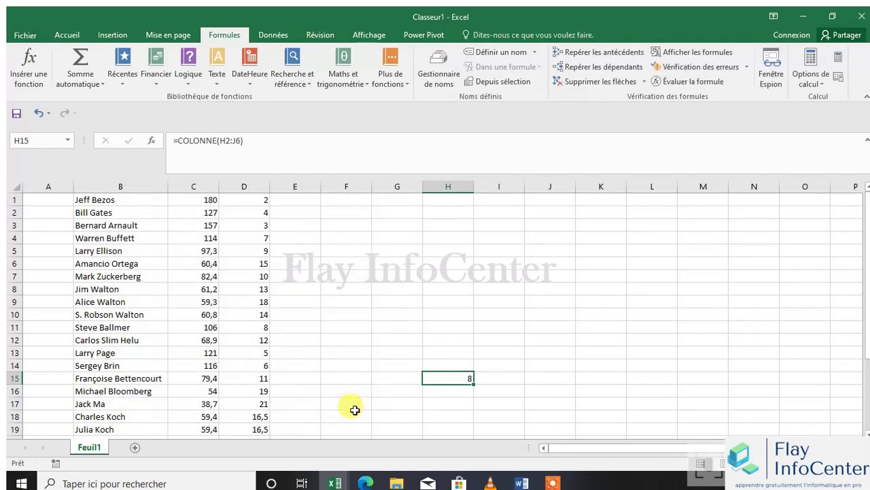
# Step: Delete the COLONNE formula from cell H15
pyautogui.press('BackSpace')
pyautogui.click(441, 404)
pyautogui.press('Return')
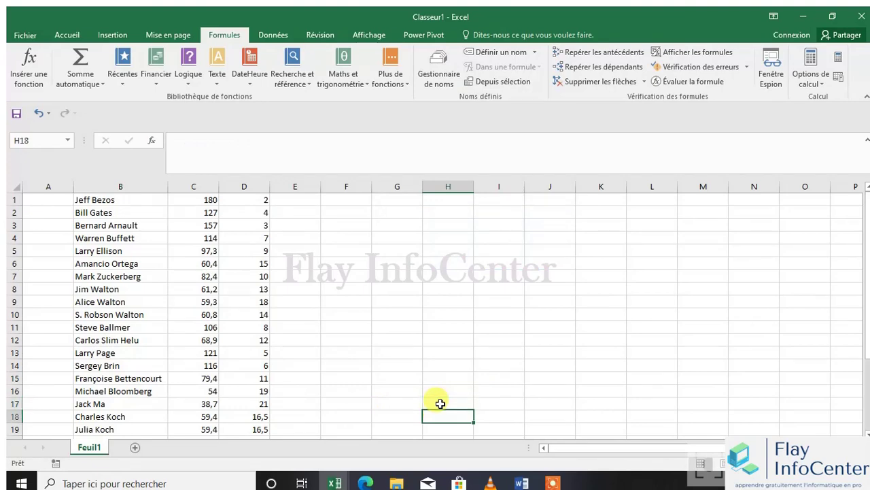
# Step: Go back to the end of the list and review the function results in row 26
pyautogui.press('Down')
pyautogui.press('Down')
pyautogui.press('Down')
pyautogui.press('Down')
pyautogui.press('Down')
pyautogui.press('Down')
pyautogui.press('Down')
pyautogui.press('Down')
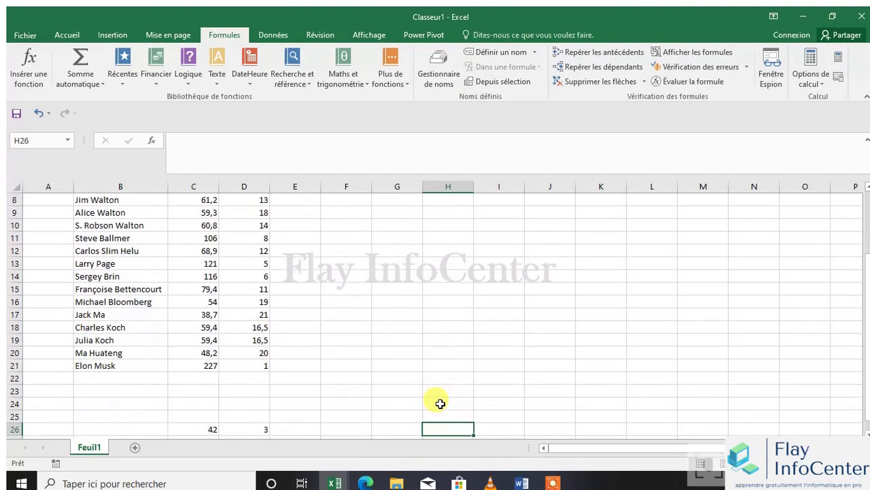
pyautogui.press('Left')
pyautogui.press('Left')
pyautogui.press('Left')
pyautogui.press('Up')
pyautogui.press('Up')
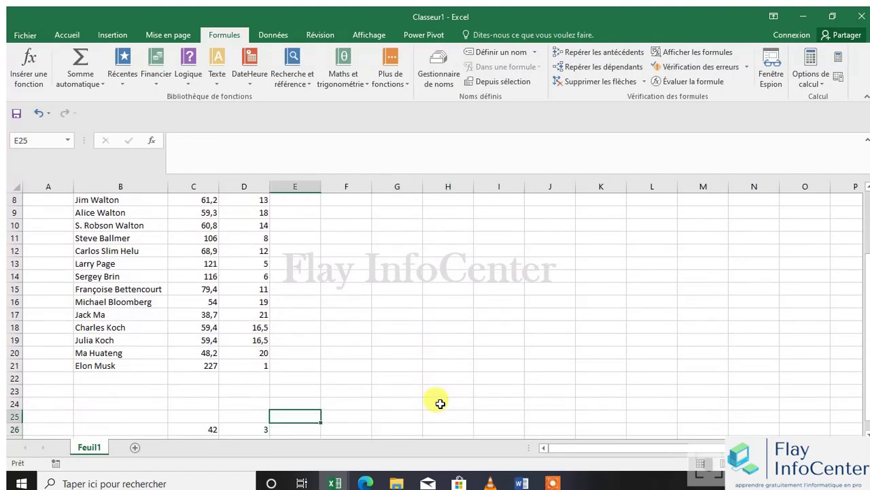
pyautogui.press('Left')
pyautogui.press('Left')
pyautogui.press('Left')
pyautogui.press('Right')
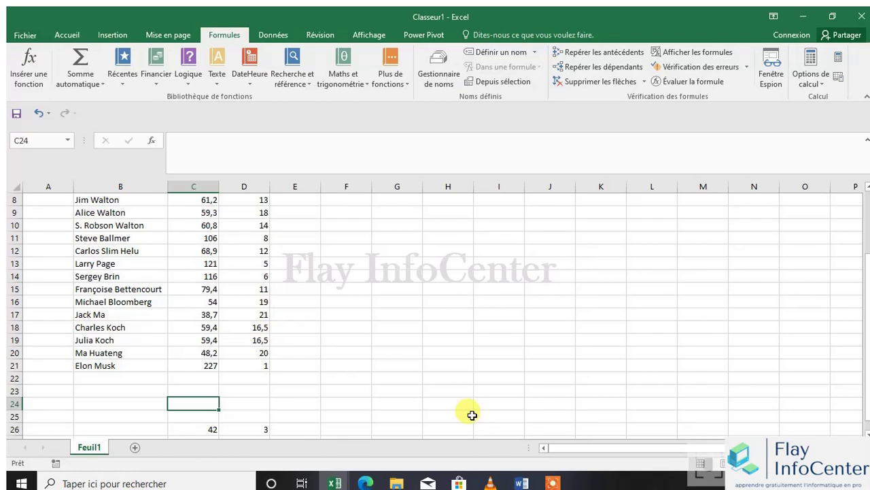
pyautogui.click(553, 483)
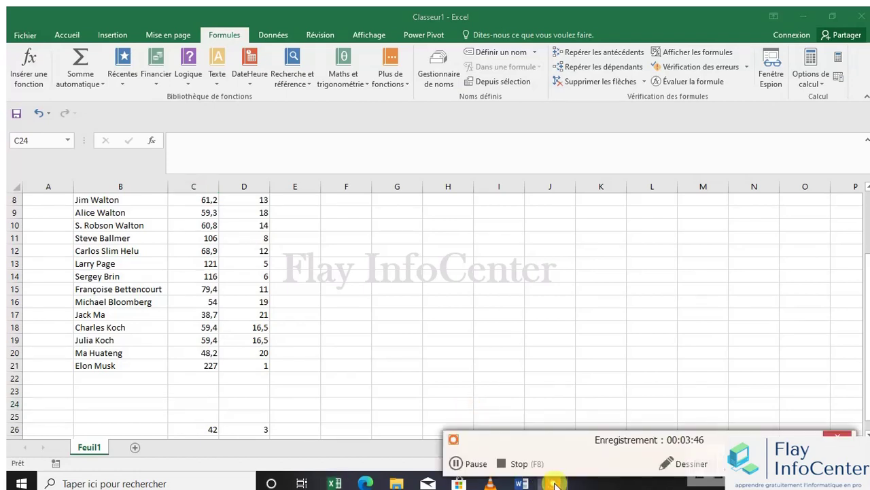